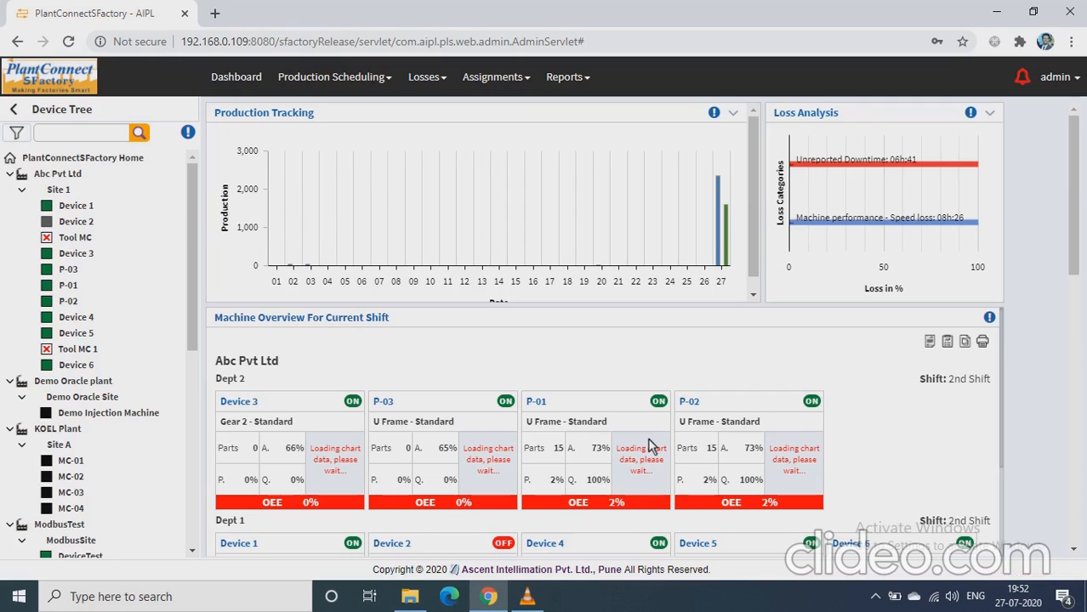
Open the Site Admin Tool and start adding a new variable.
mouse_move(965, 162)
left_click(1055, 77)
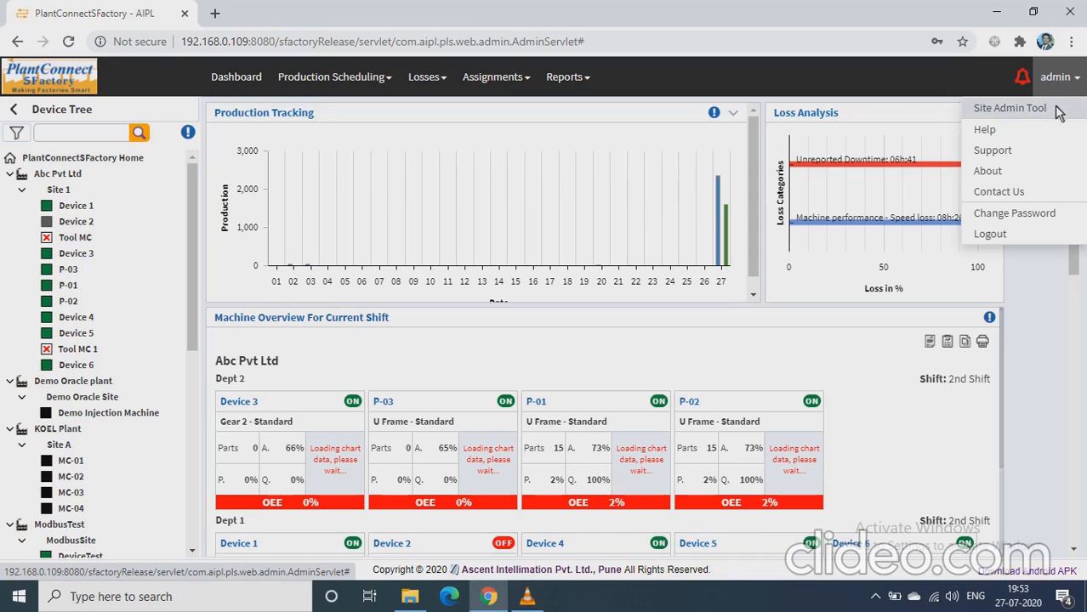
left_click(1057, 111)
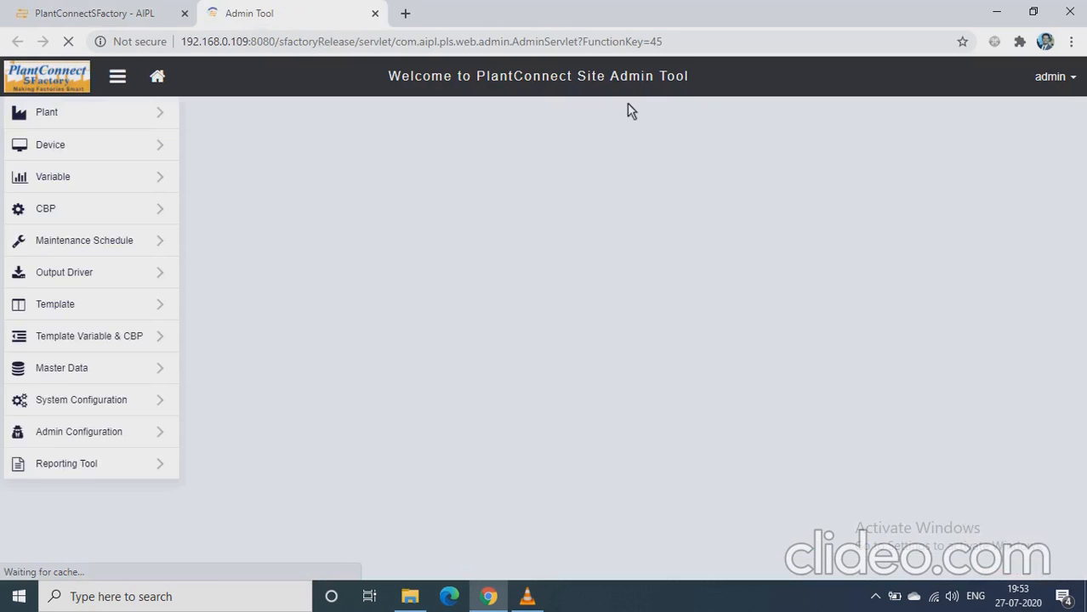
mouse_move(26, 138)
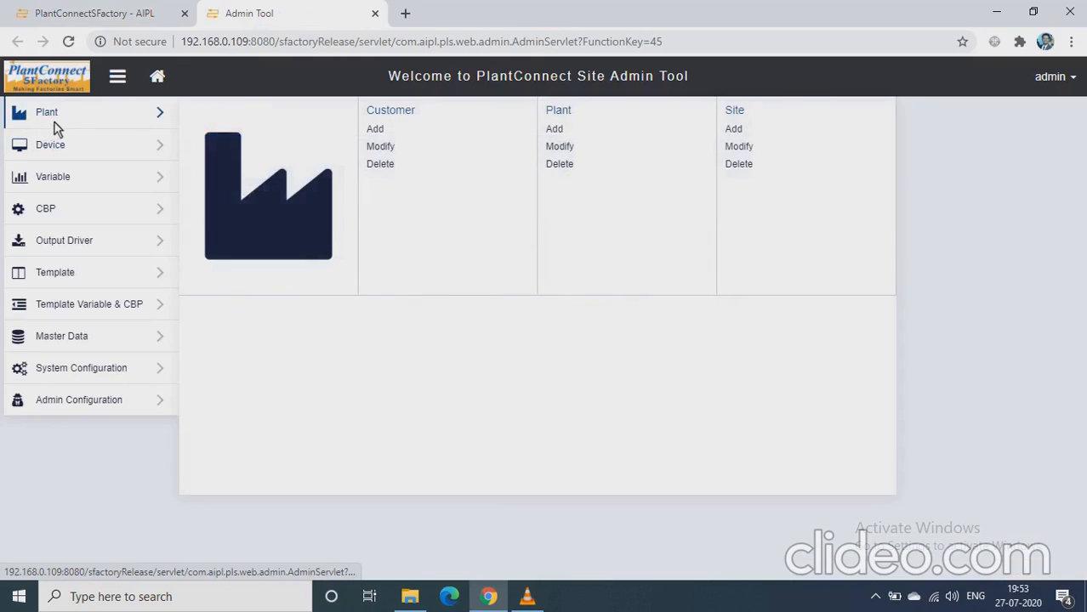
mouse_move(54, 179)
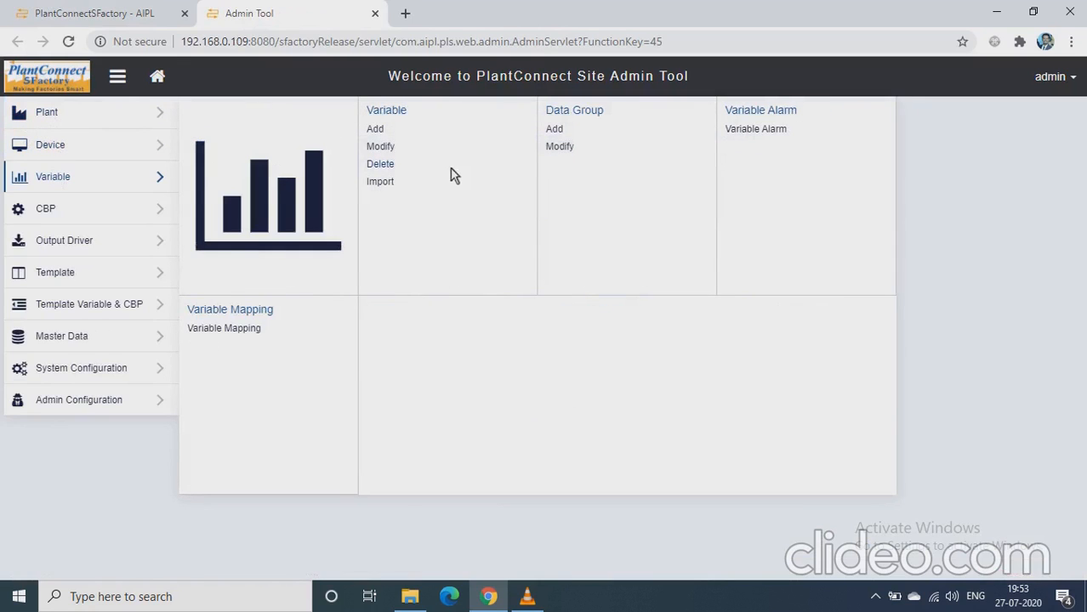
left_click(375, 129)
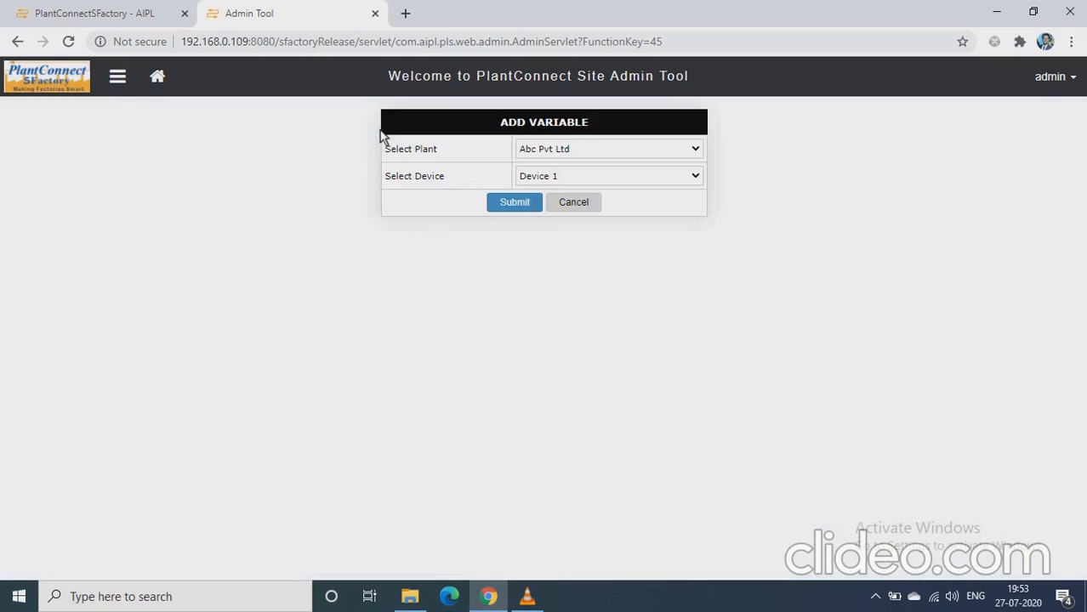
Choose Demo Oracle plant with its Demo Injection Machine device for the new variable and submit the selection.
left_click(595, 153)
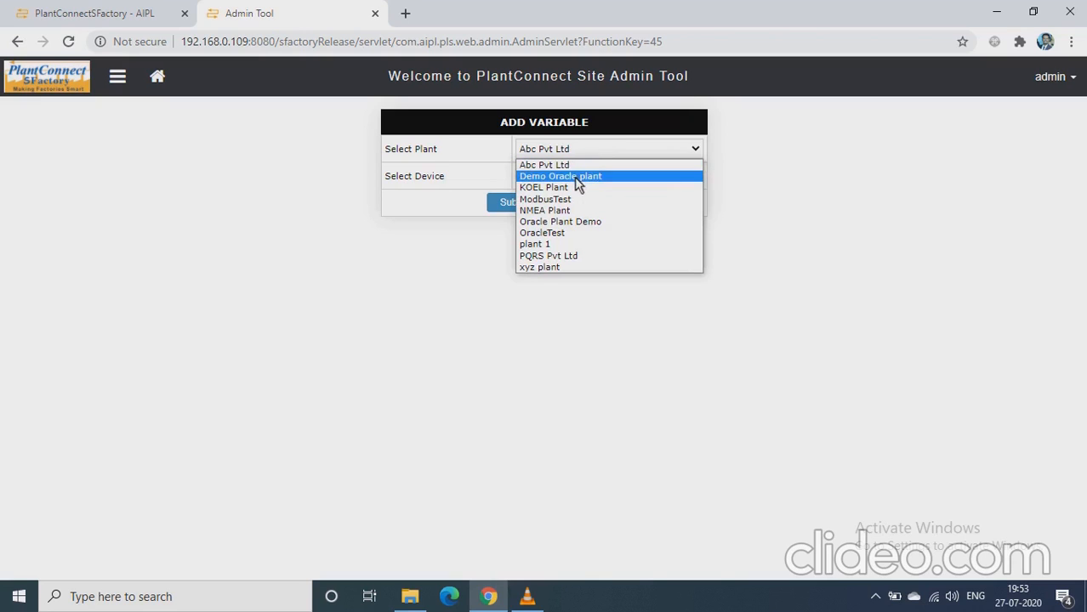
left_click(575, 178)
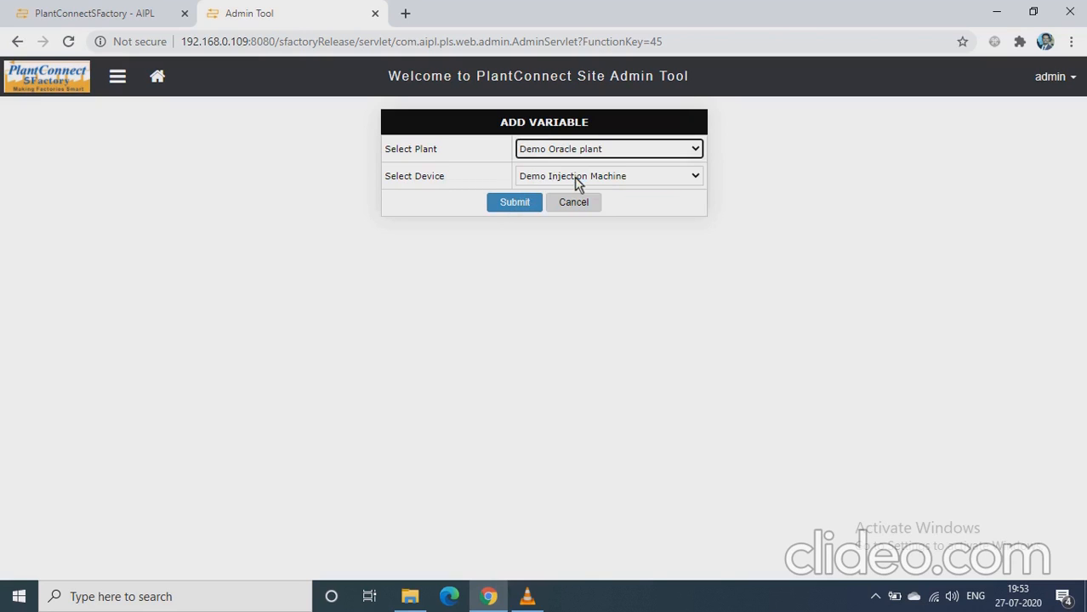
left_click(515, 202)
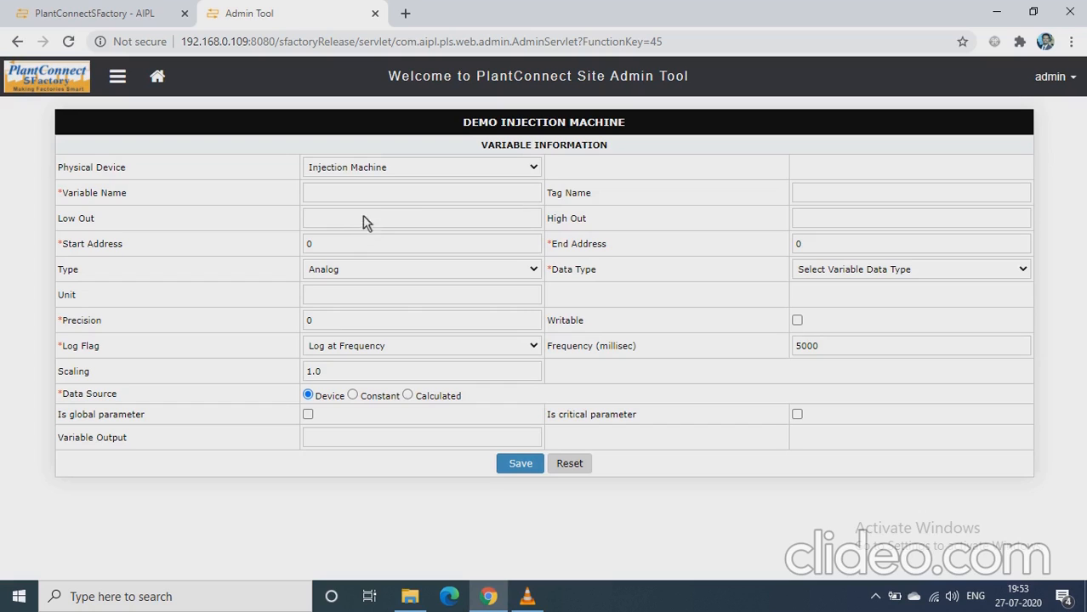
Name the new variable Pressure and set its start address to 0 and end address to 30.
left_click(401, 196)
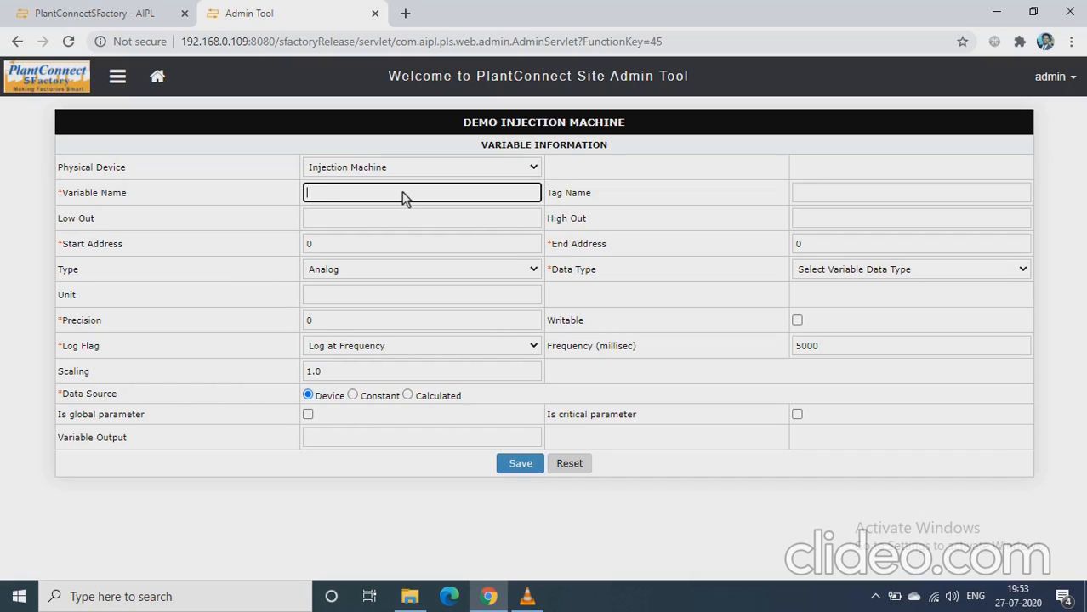
type("Pressure")
left_click(382, 247)
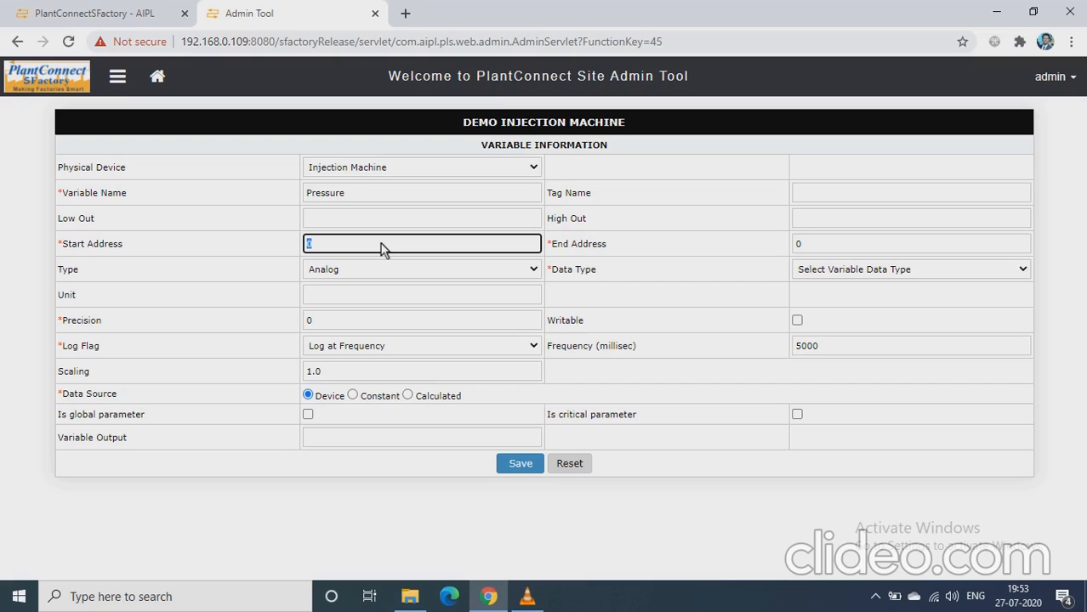
type("0")
key("Tab")
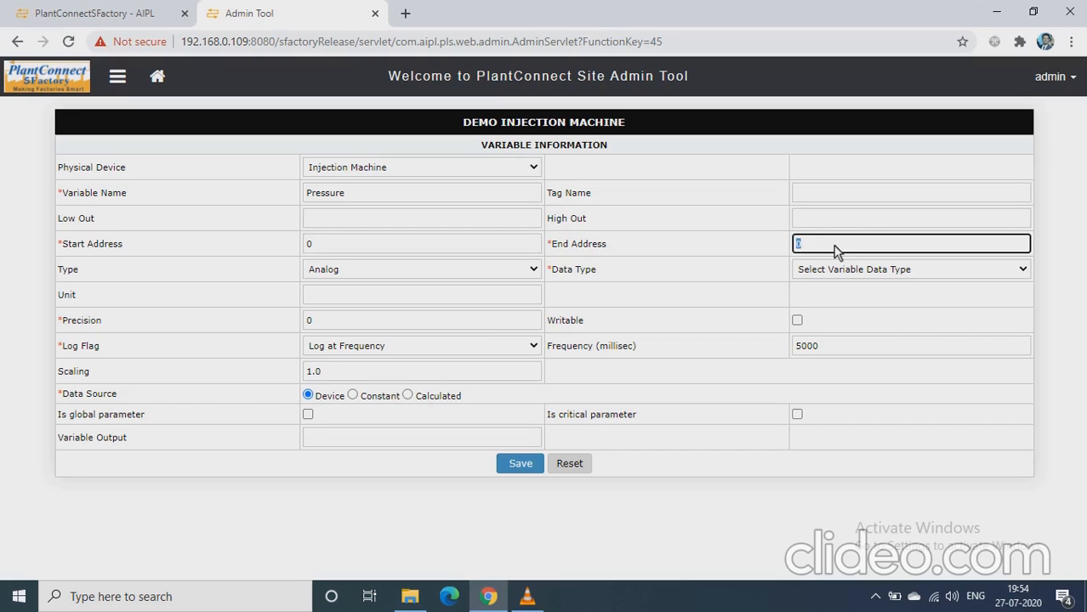
type("30")
Set the Pressure variable's data type to 16 bit Unsigned Integer(3,Holding Register) and its precision to 2.
left_click(871, 271)
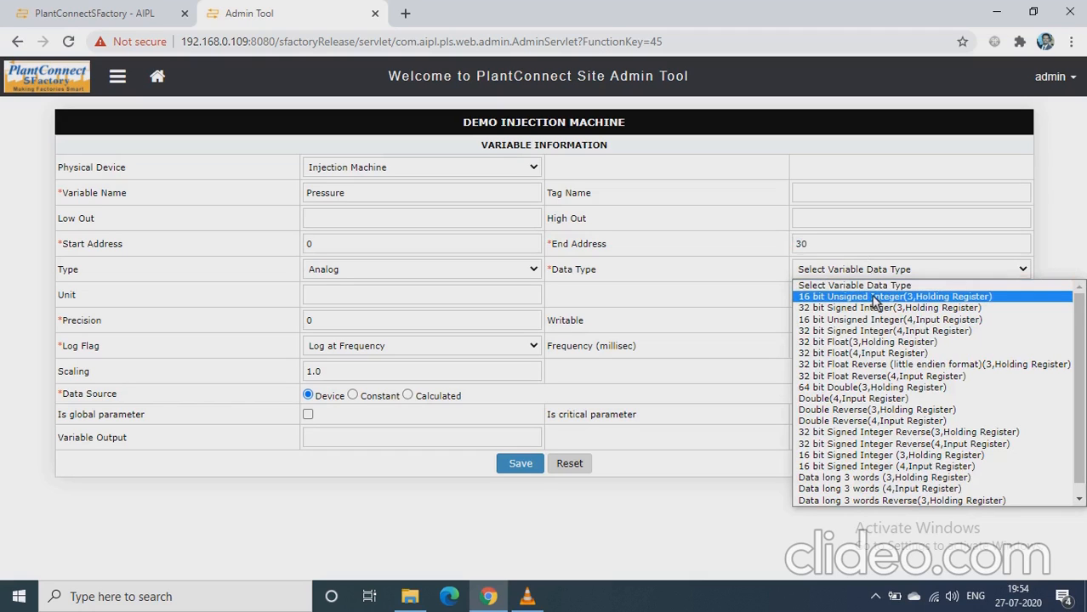
left_click(875, 297)
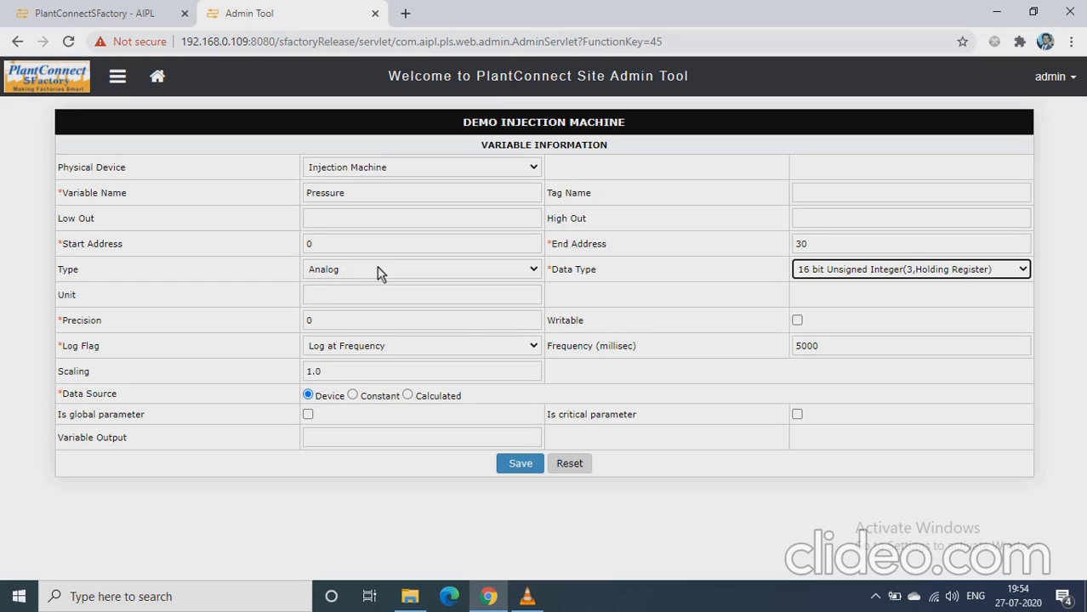
double_click(349, 320)
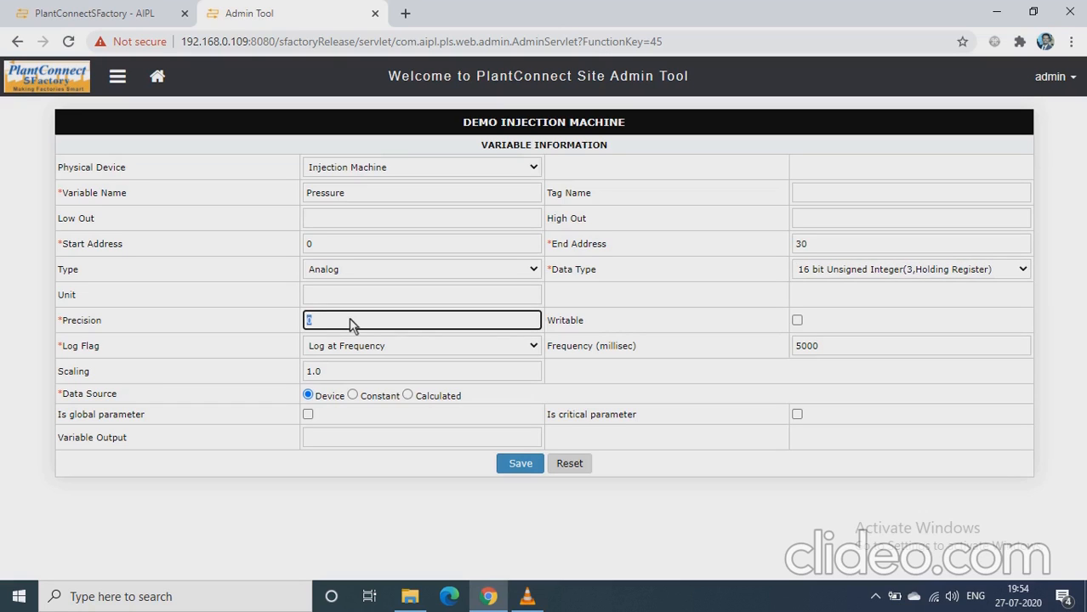
type("2")
Enter Pressue as the Pressure variable's output and save the variable.
left_click(332, 439)
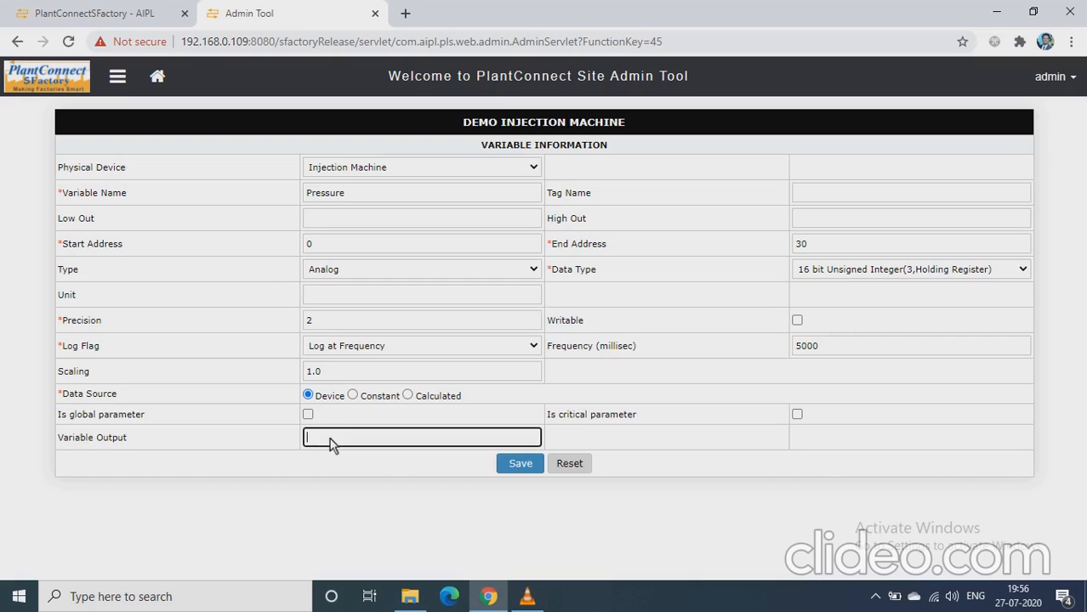
type("Pressue")
left_click(520, 466)
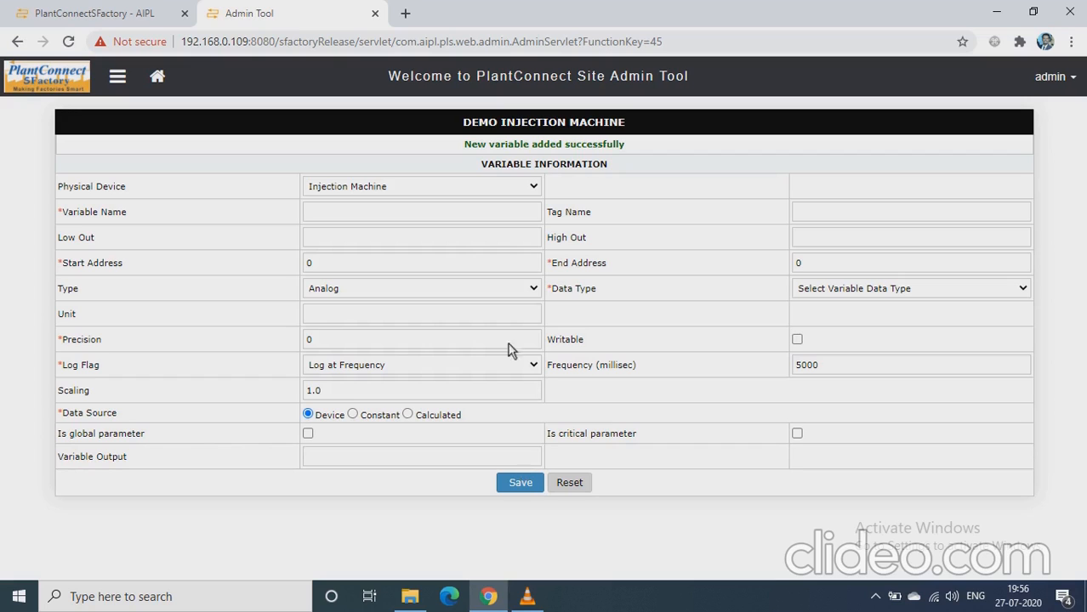
Name the next variable Temperature and set its start address to 1 and end address to 30.
left_click(392, 217)
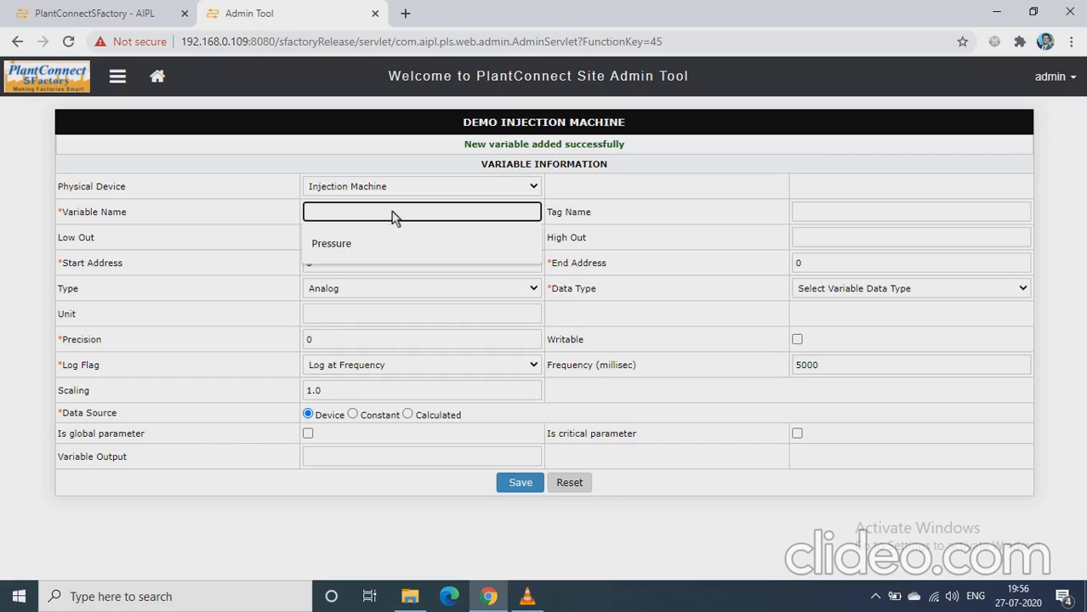
type("Te")
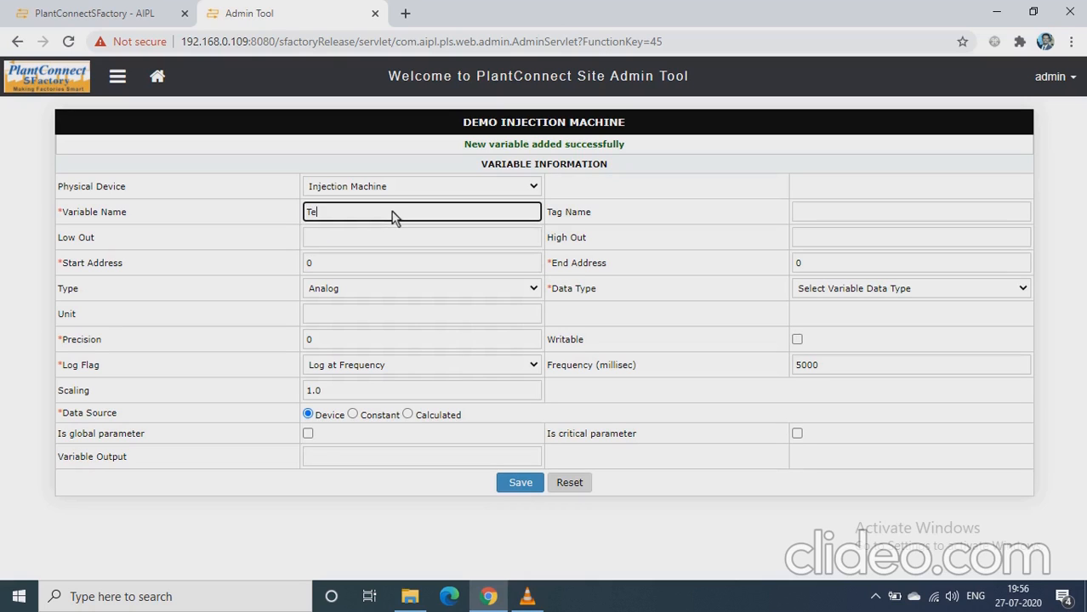
type("mperature")
left_click(370, 270)
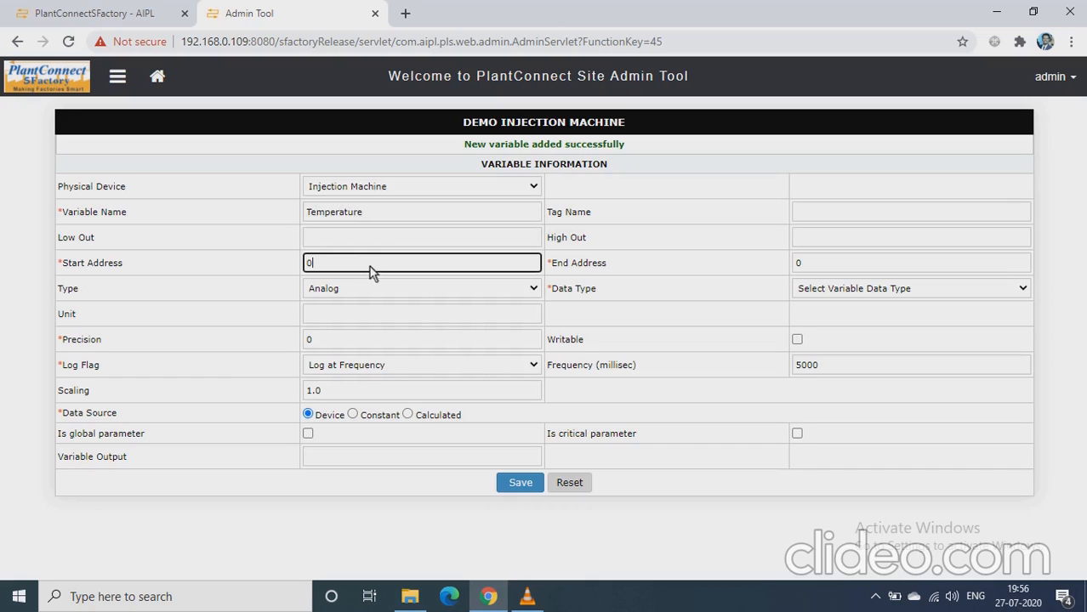
key("BackSpace")
type("1")
key("Tab")
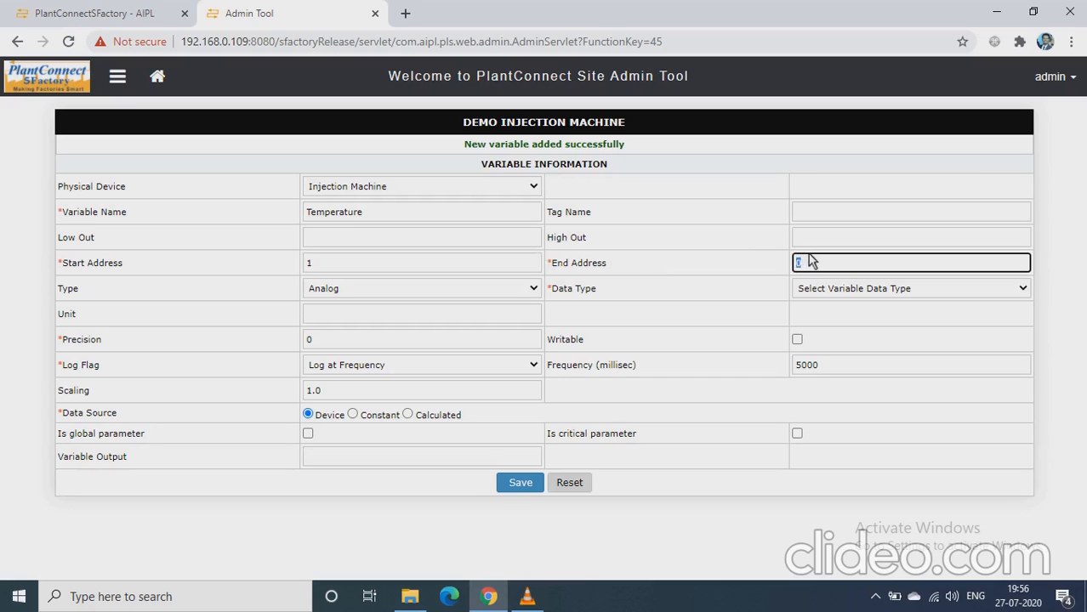
type("30")
Give the Temperature variable data type 16 bit Unsigned Integer(3,Holding Register), precision 2 and log flag Log at Frequency.
left_click(850, 293)
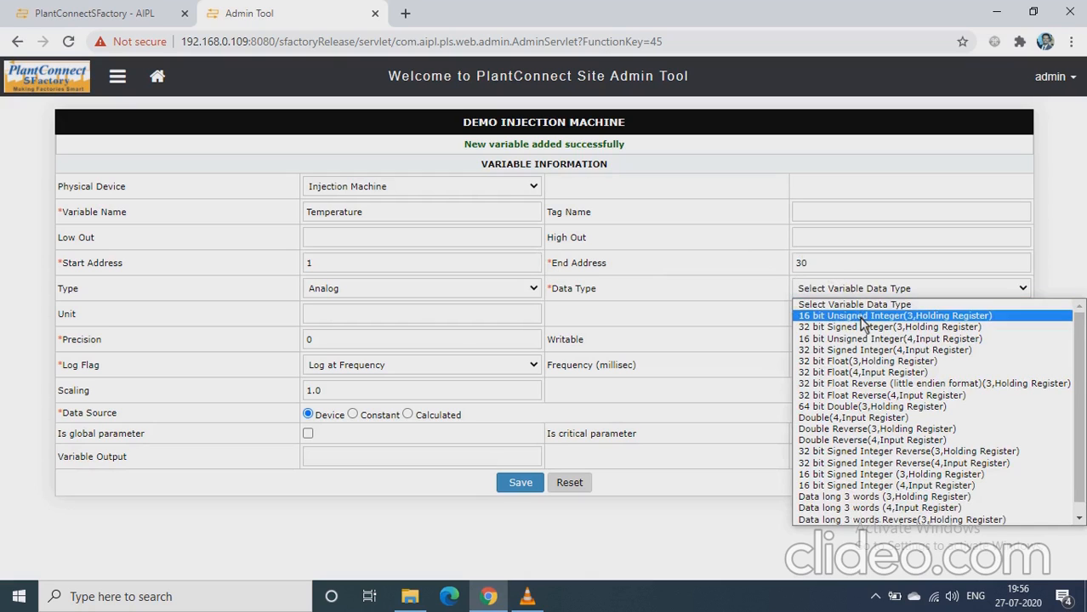
left_click(863, 316)
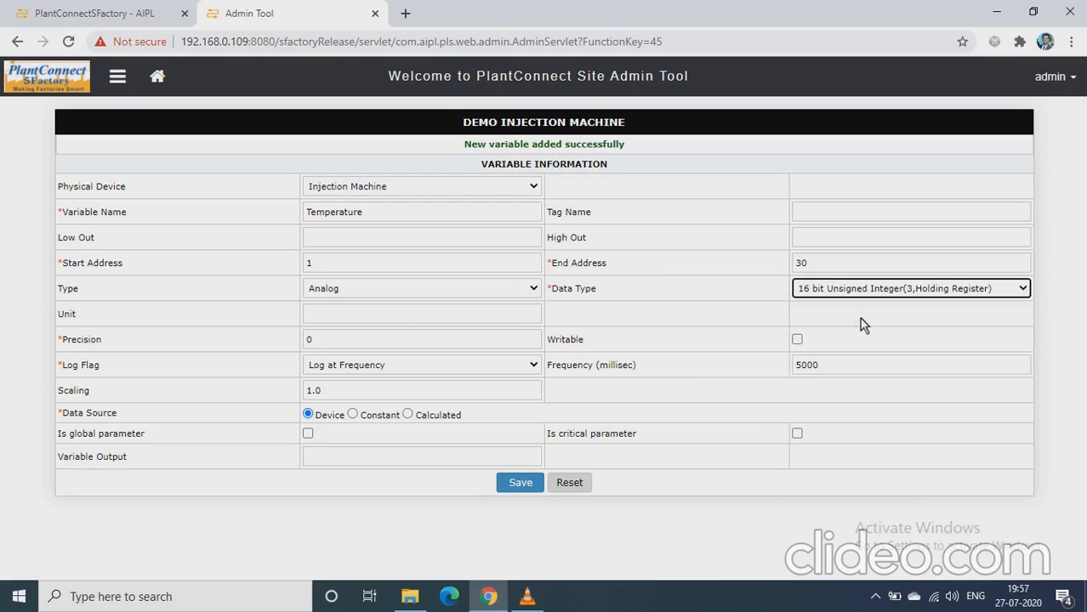
double_click(321, 345)
type("2")
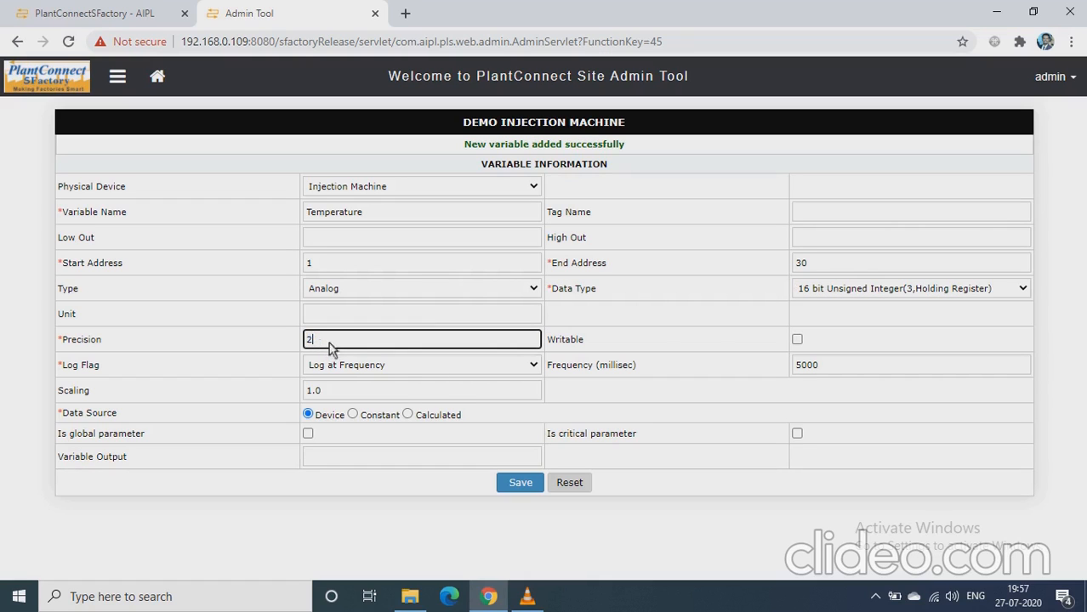
left_click(406, 372)
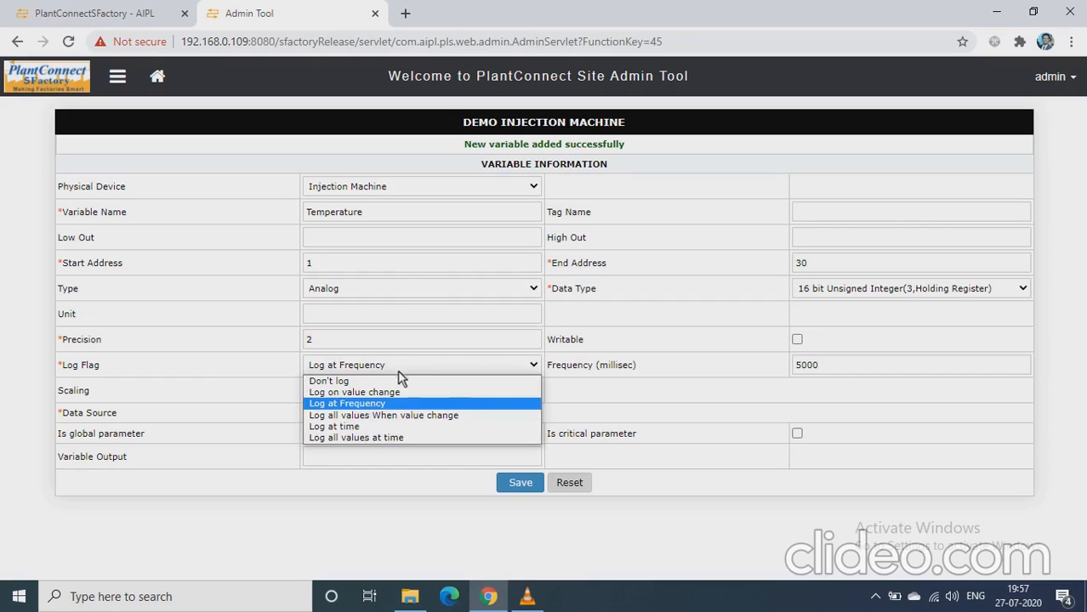
left_click(386, 405)
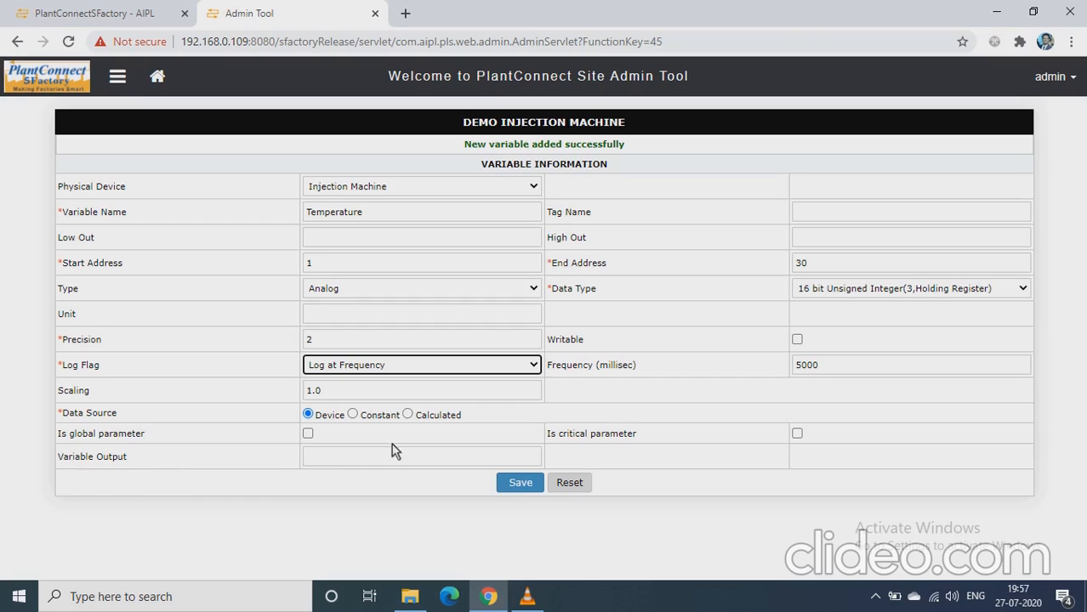
Enter Temperature as the Temperature variable's output and save the variable.
left_click(336, 460)
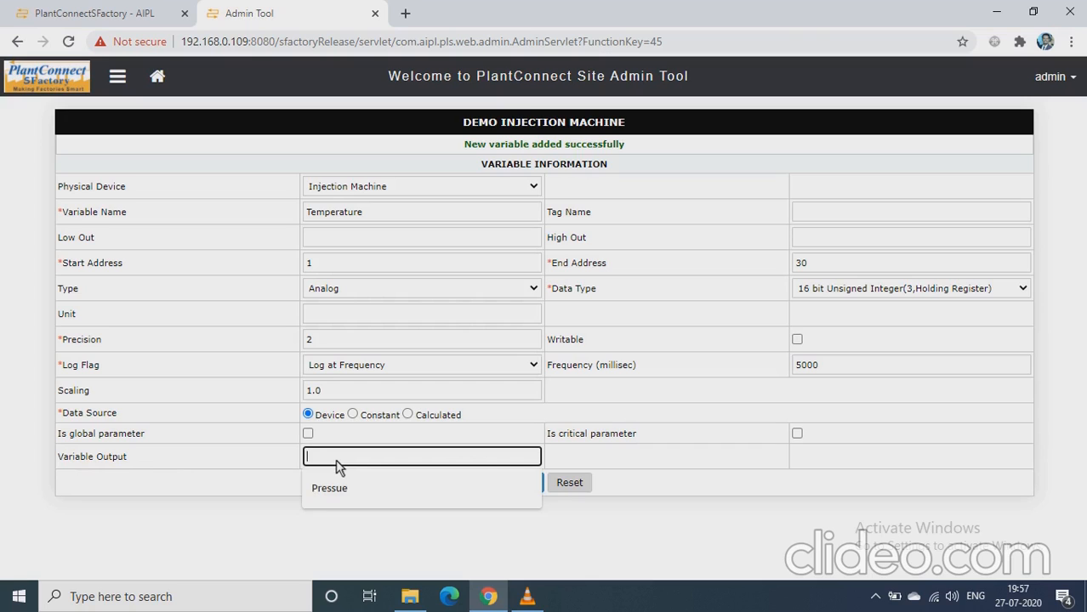
type("Temperat")
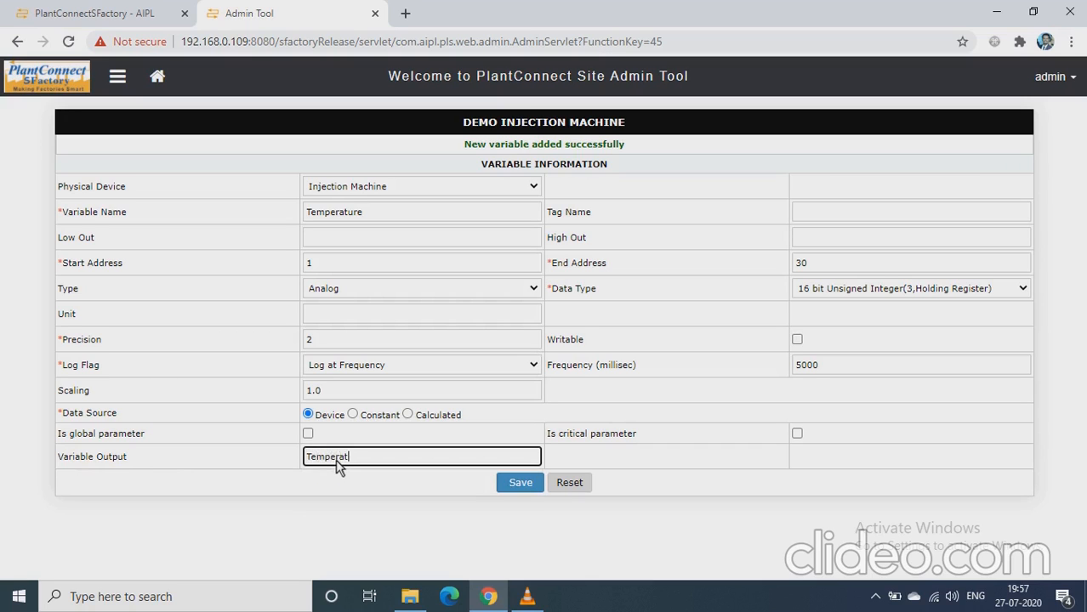
type("ure")
left_click(511, 482)
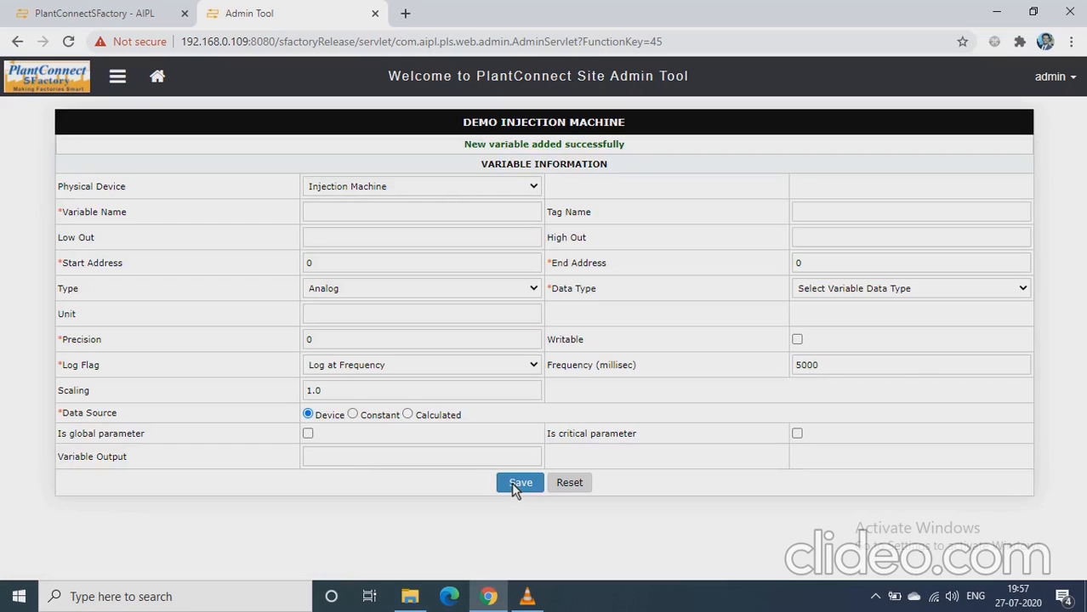
Name the third variable Quantity and set its start address to 2 and end address to 30.
left_click(428, 218)
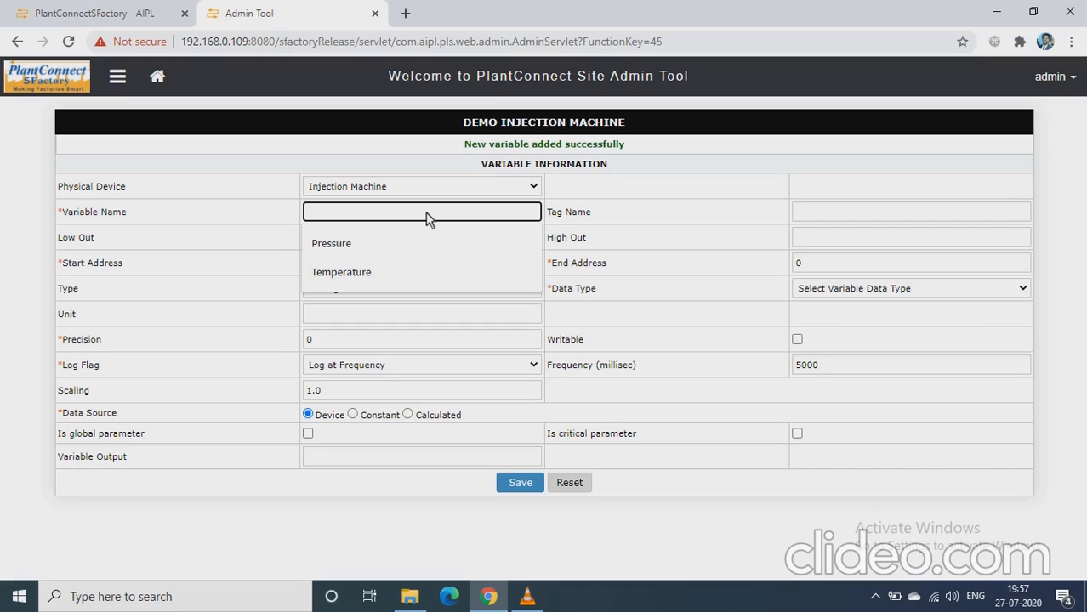
type("Q")
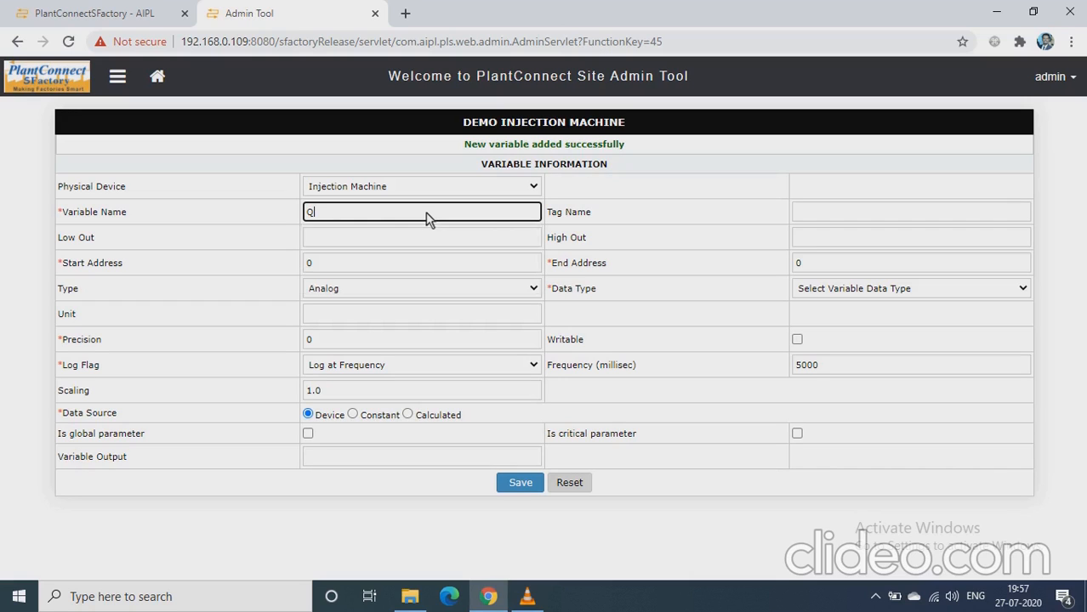
type("uantity")
left_click(434, 199)
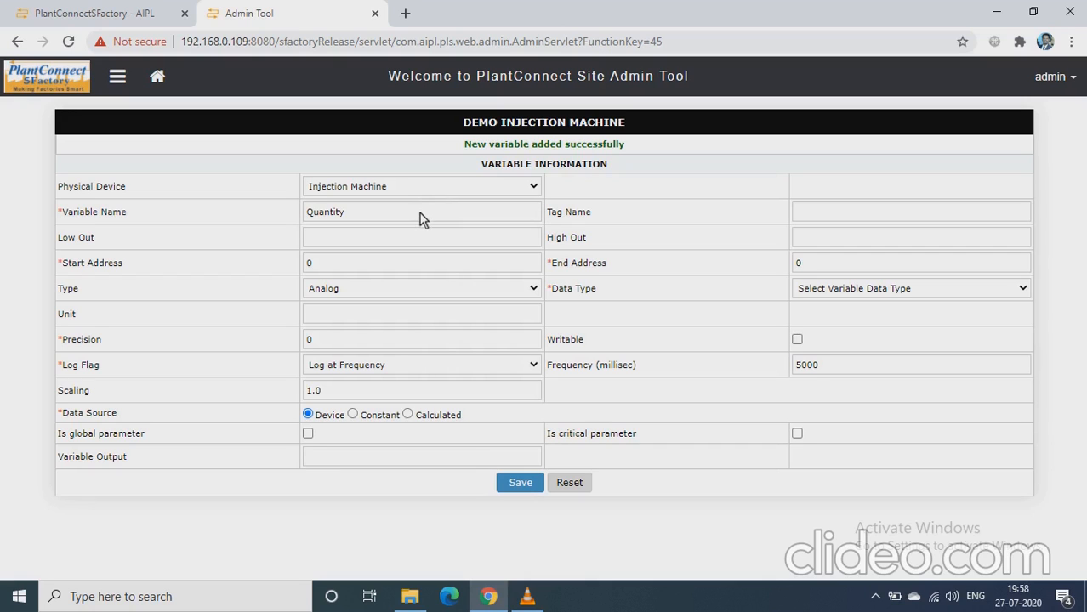
left_click(341, 270)
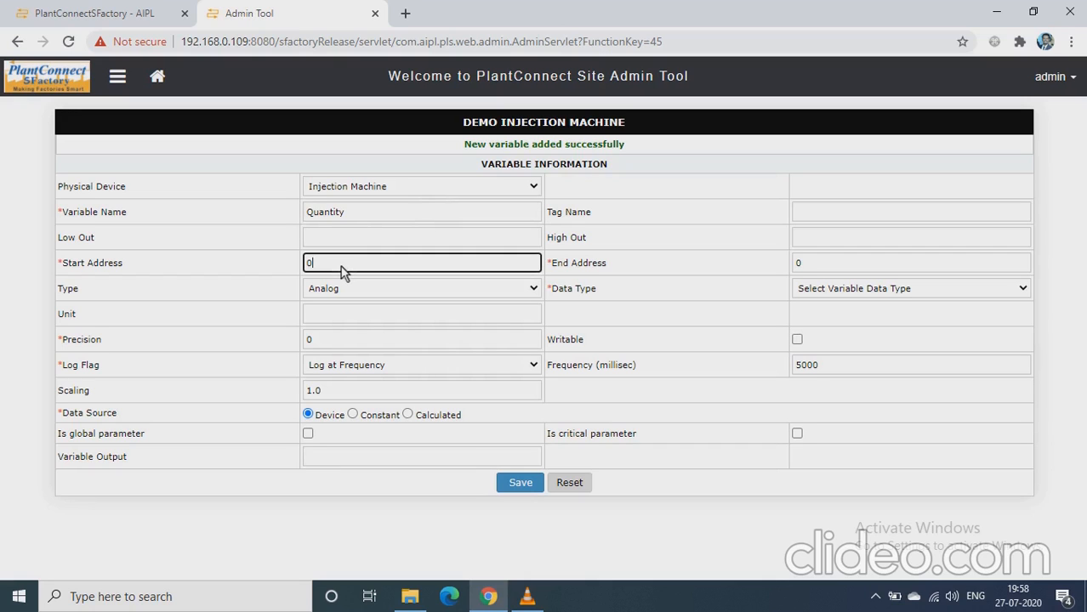
key("BackSpace")
type("2")
left_click(804, 263)
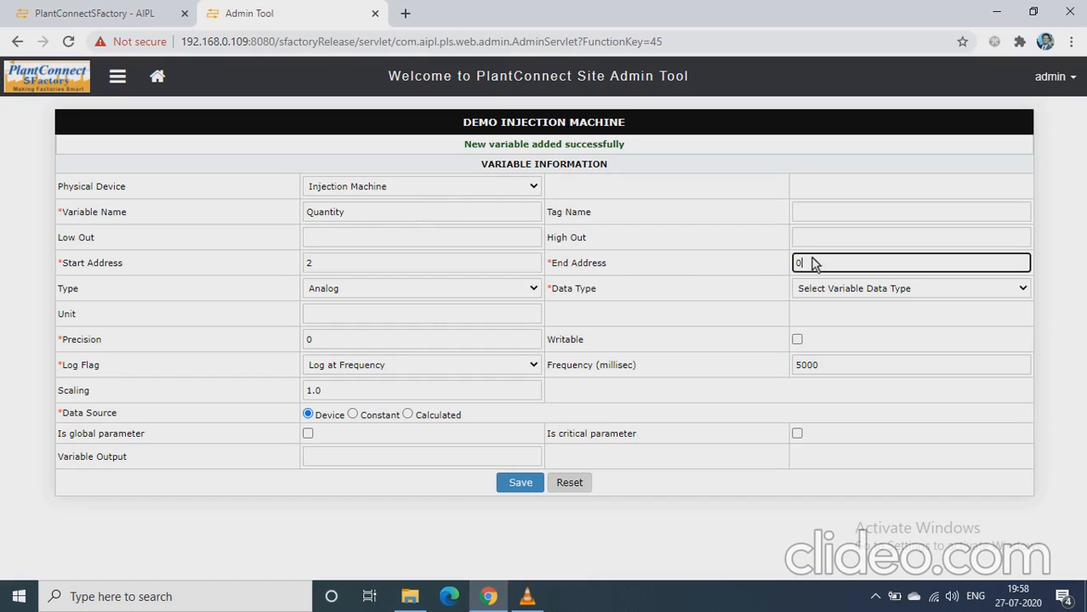
type("30")
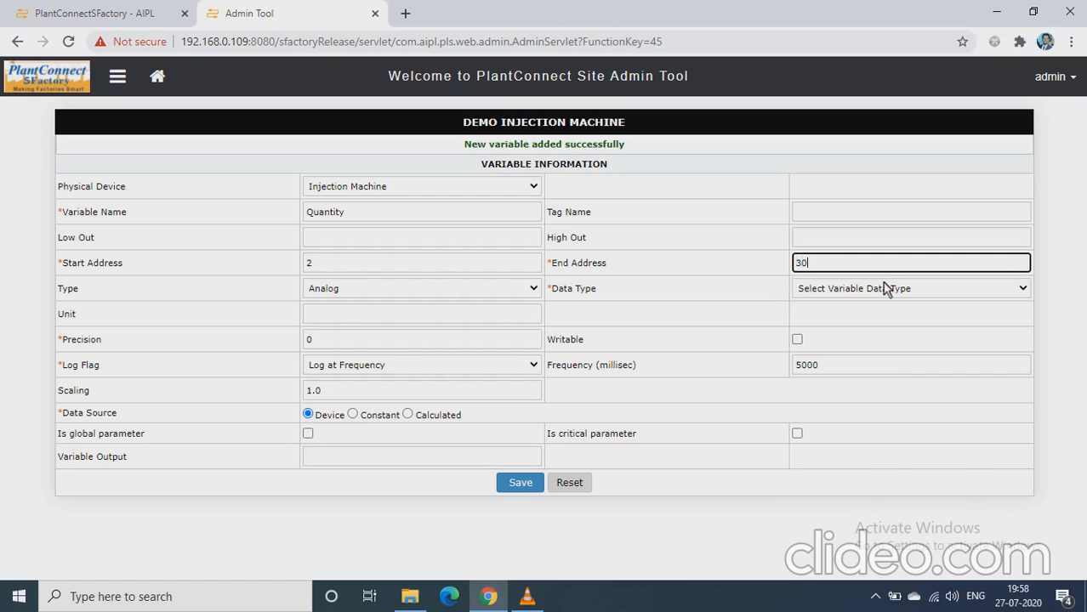
Give the Quantity variable data type 16 bit Unsigned Integer(3,Holding Register) and precision 2.
left_click(884, 289)
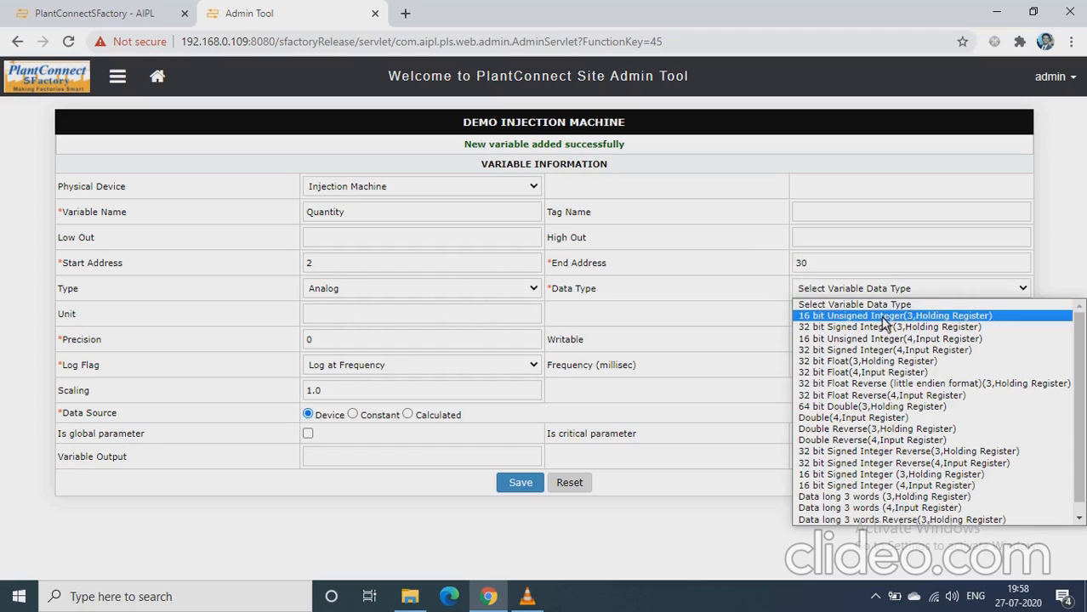
left_click(885, 316)
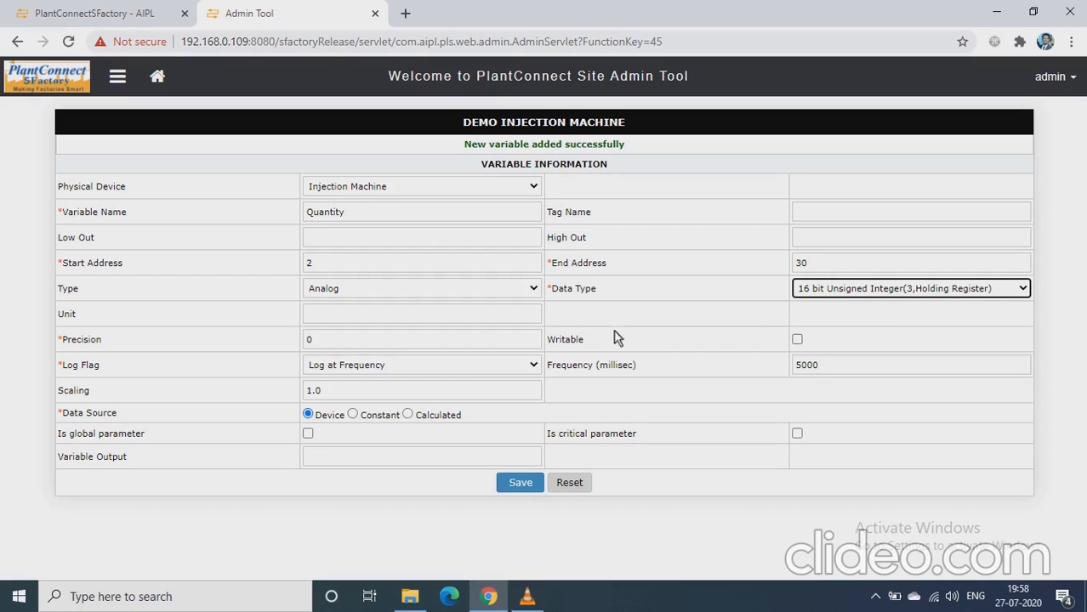
double_click(349, 345)
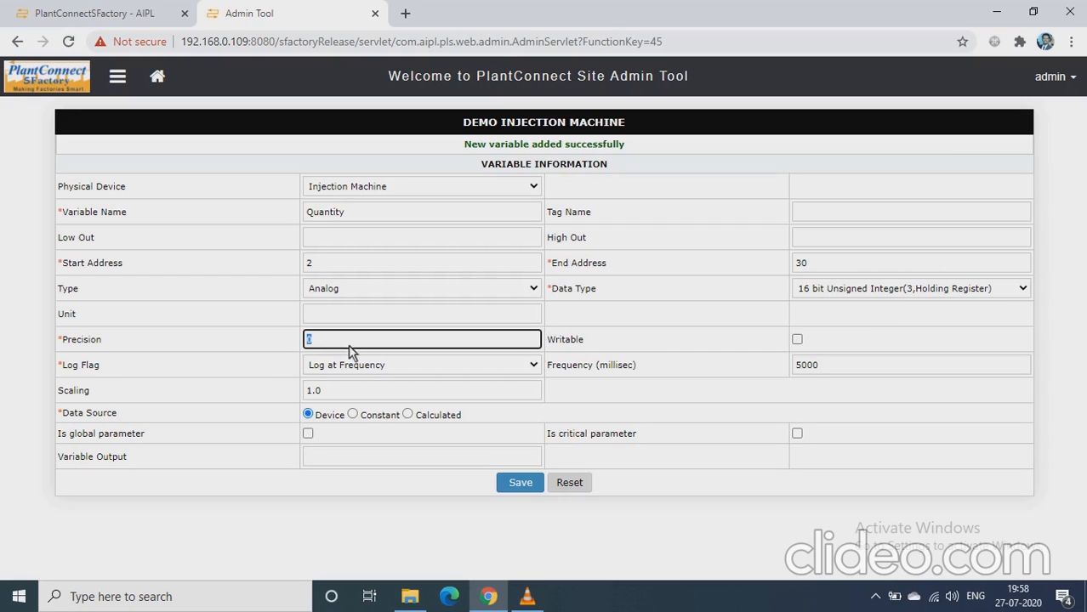
type("2")
Enter quantity as the Quantity variable's output and save the variable.
left_click(344, 457)
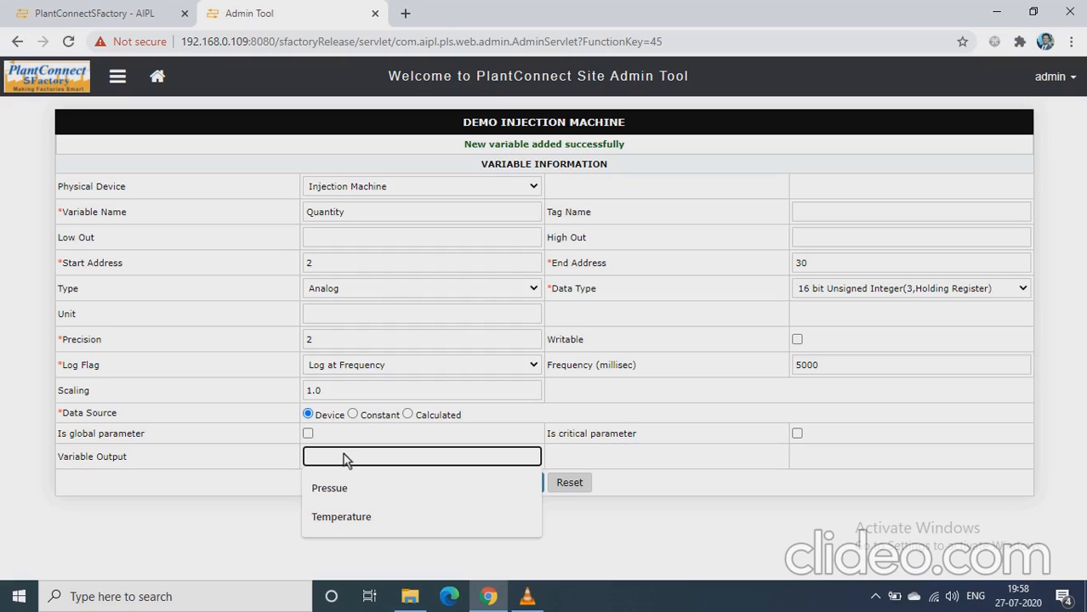
type("quantuy")
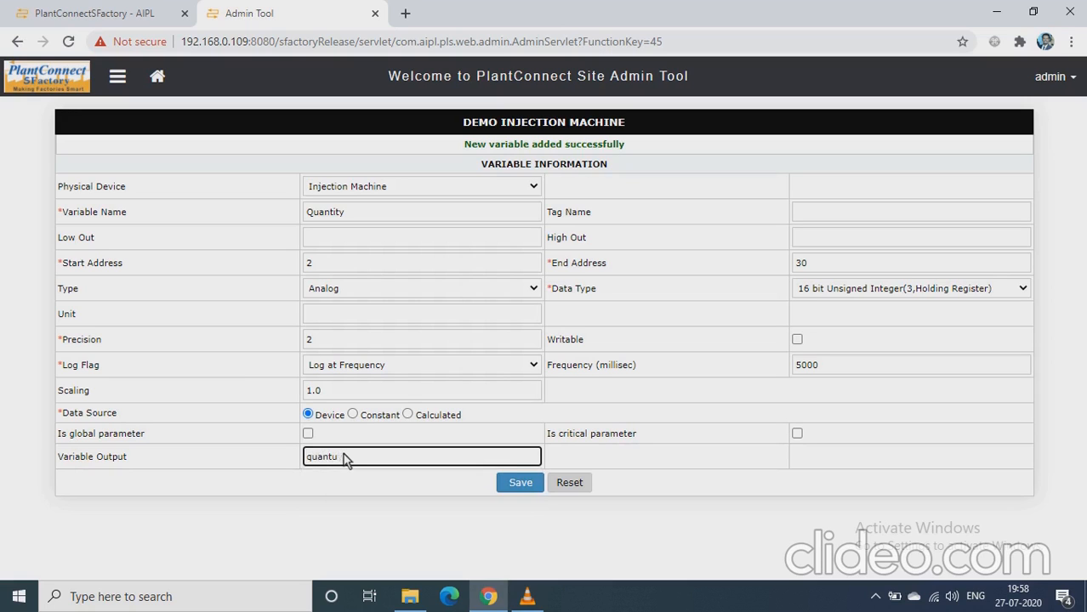
key("BackSpace")
type("ity")
left_click(514, 485)
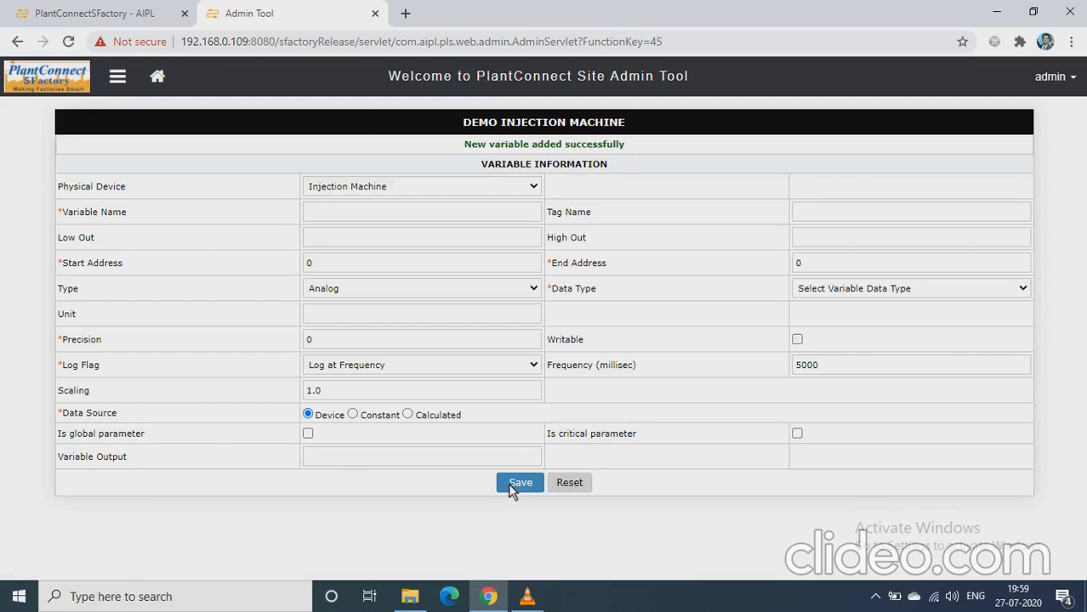
Name the fourth variable Bad Quantity and set its start address to 3 and end address to 30.
left_click(343, 213)
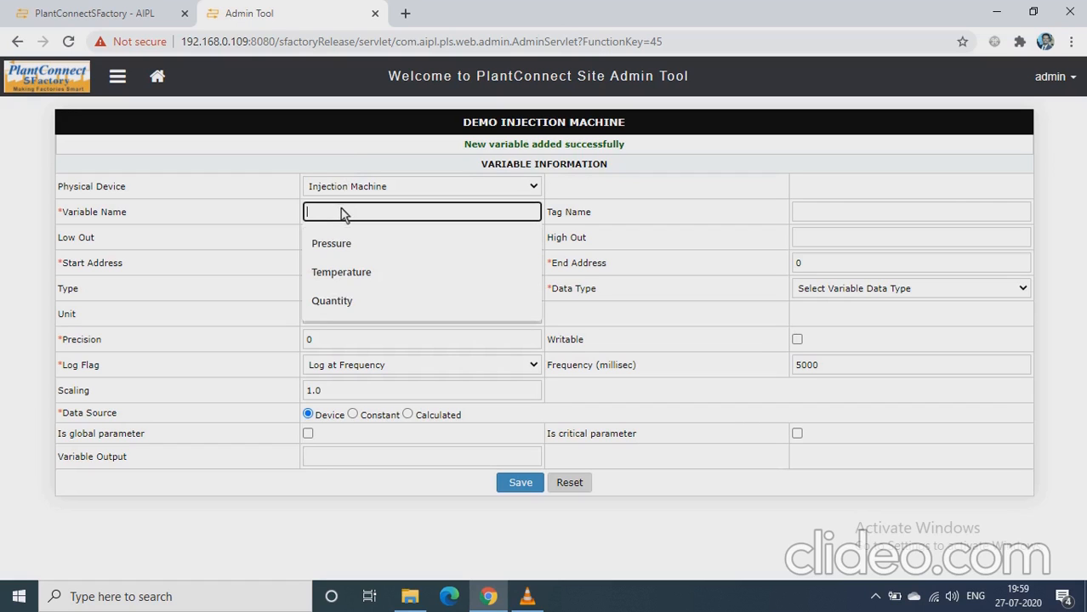
type("Ba")
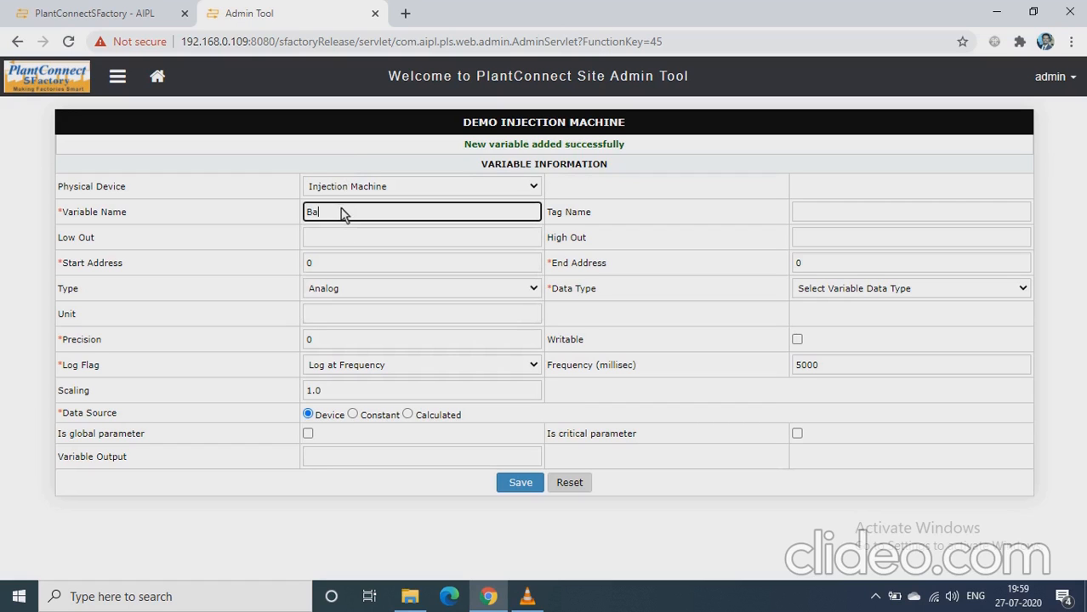
type("d Quantity")
double_click(369, 266)
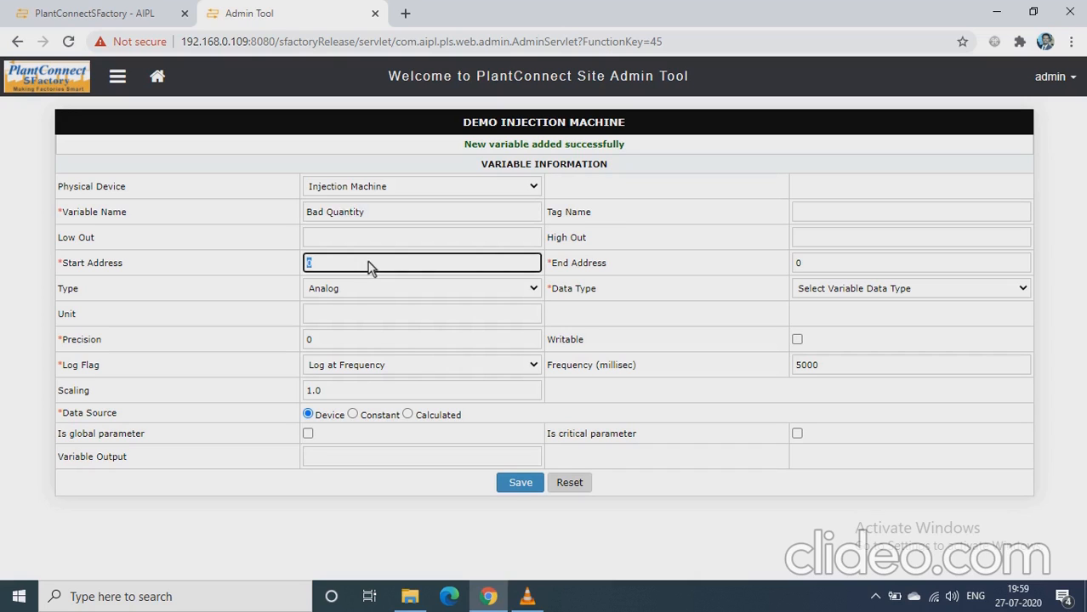
type("3")
double_click(809, 265)
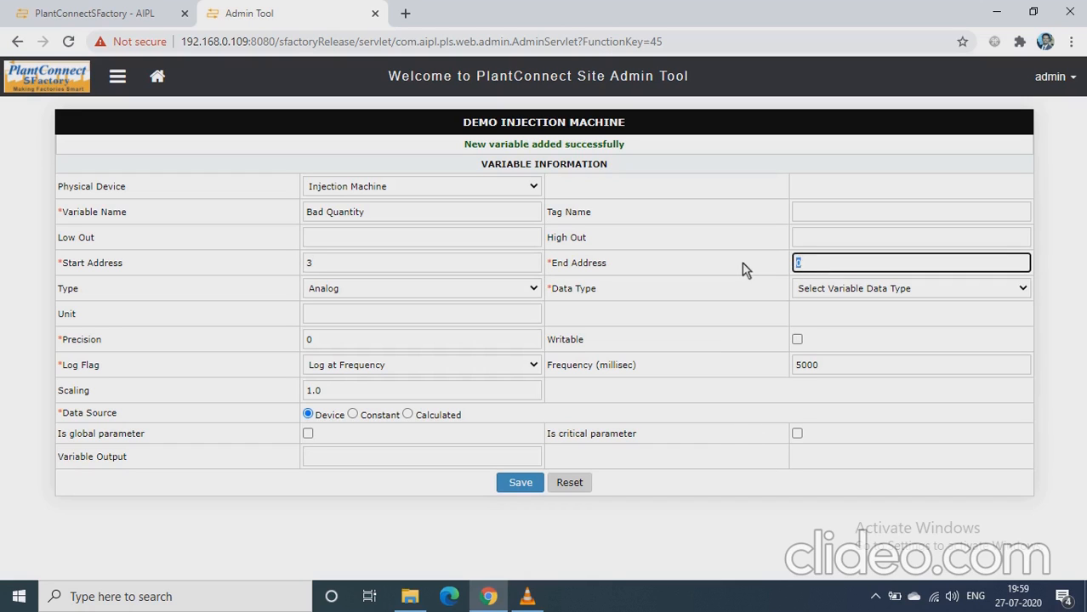
type("30")
Give the Bad Quantity variable data type 16 bit Unsigned Integer(3,Holding Register) and precision 2.
left_click(831, 290)
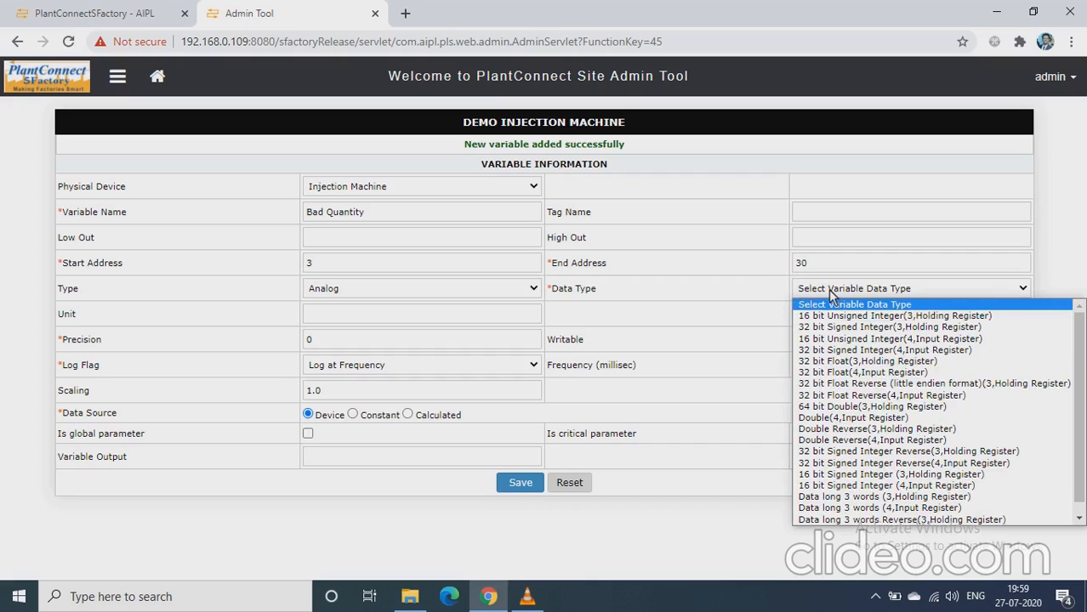
left_click(857, 316)
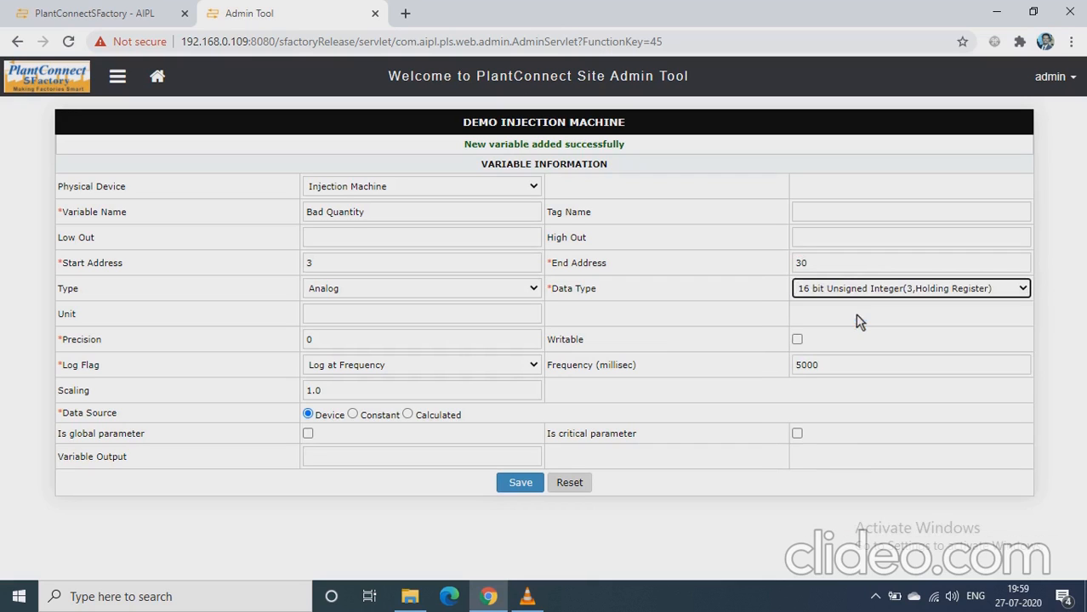
double_click(332, 346)
type("2")
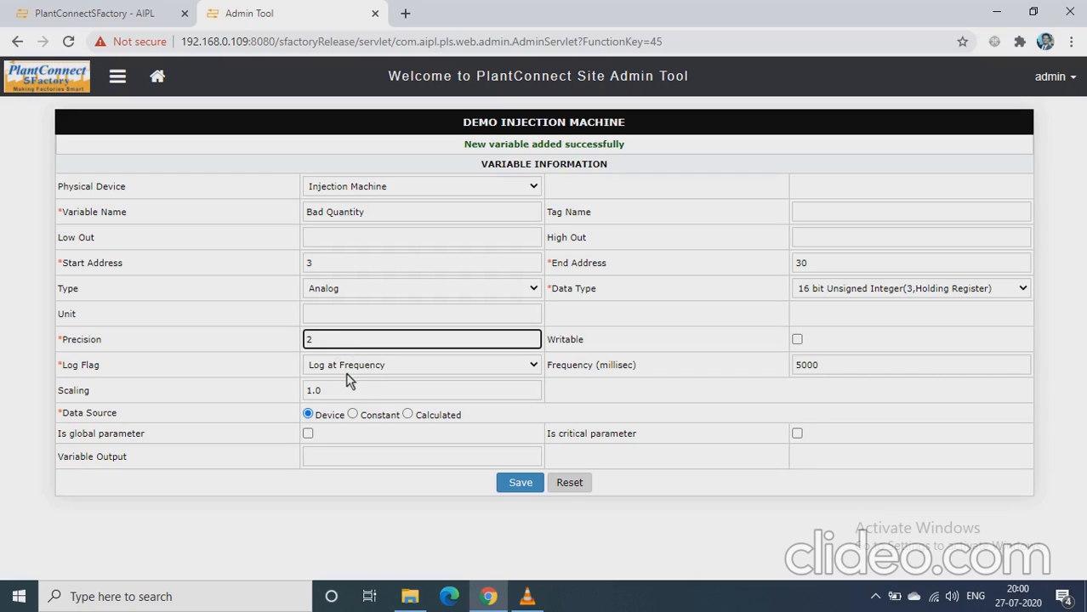
Fill in the variable output of Bad Quantity and save the variable.
left_click(332, 460)
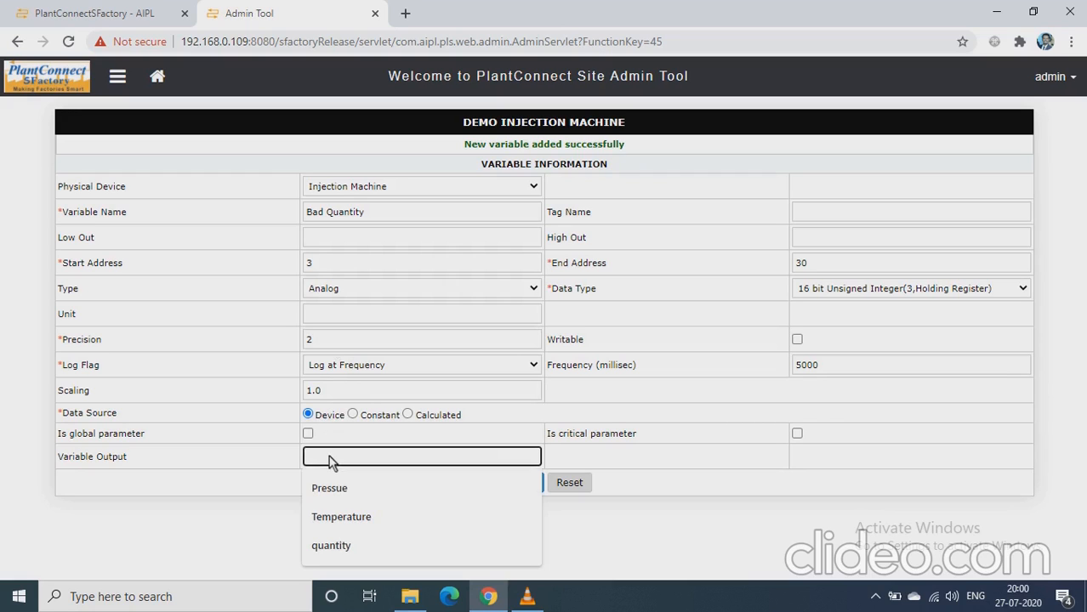
type("badsignal")
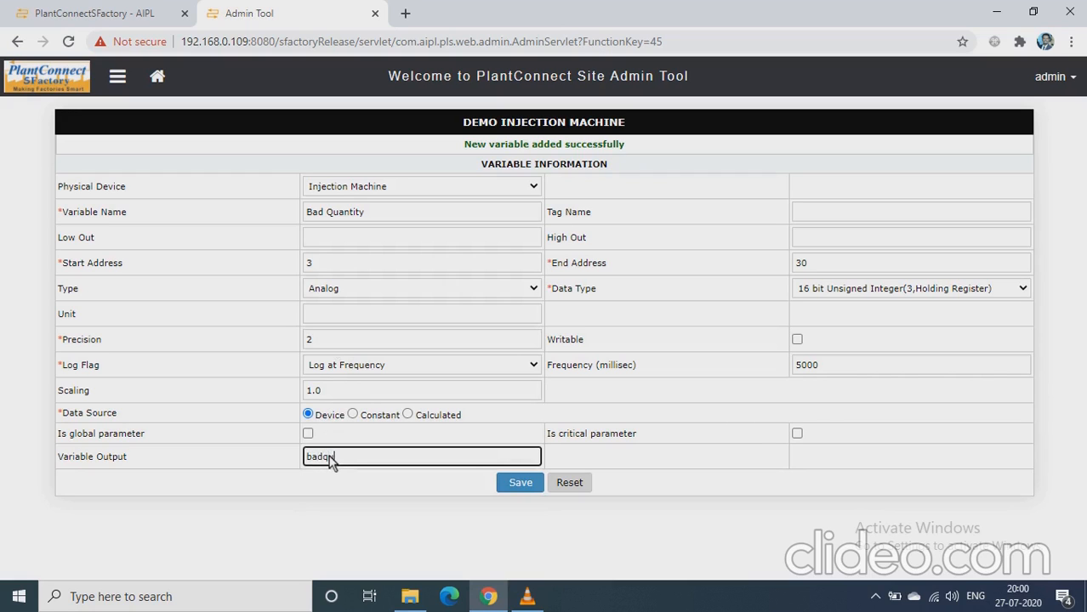
type("l")
key("BackSpace")
key("BackSpace")
type("anity")
key("BackSpace")
key("BackSpace")
key("BackSpace")
key("BackSpace")
key("BackSpace")
key("BackSpace")
key("BackSpace")
type("Quantiy")
key("BackSpace")
type("ty")
left_click(510, 483)
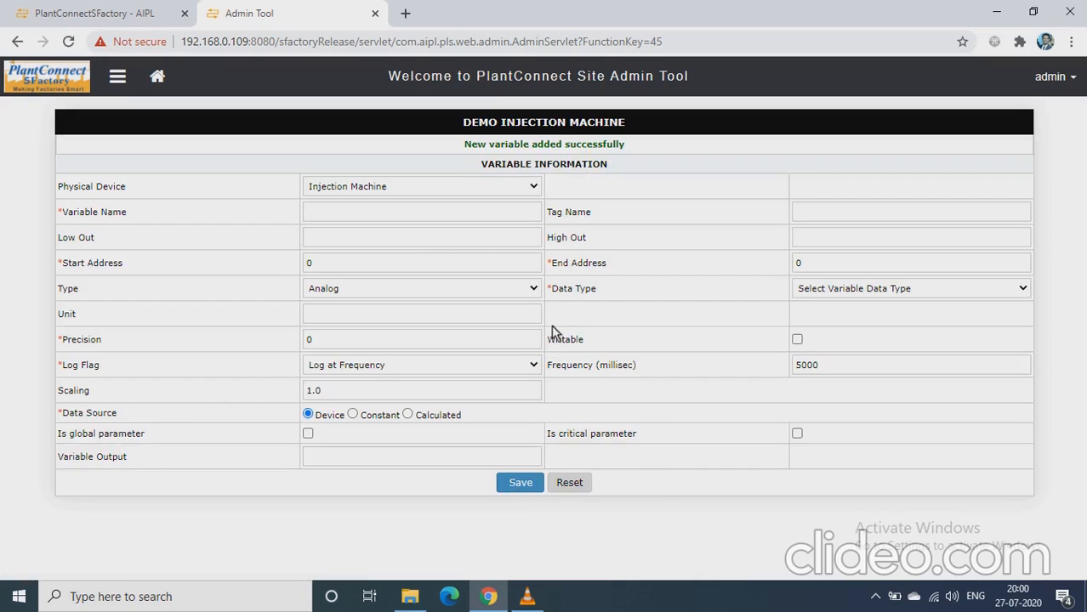
Start adding a data group for the Demo Injection Machine device of the Demo Oracle plant.
left_click(163, 79)
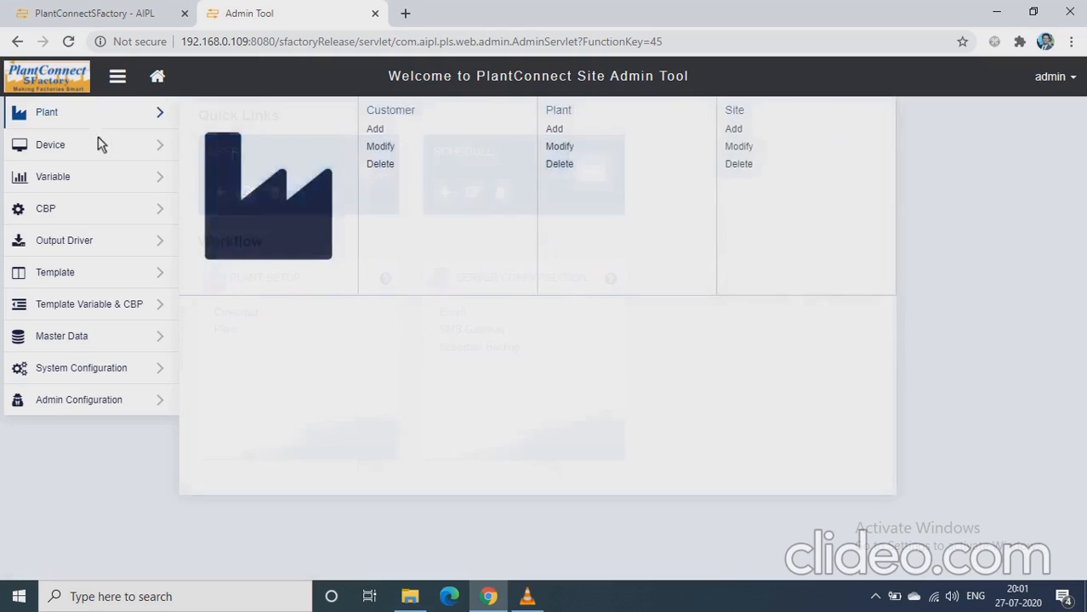
mouse_move(72, 181)
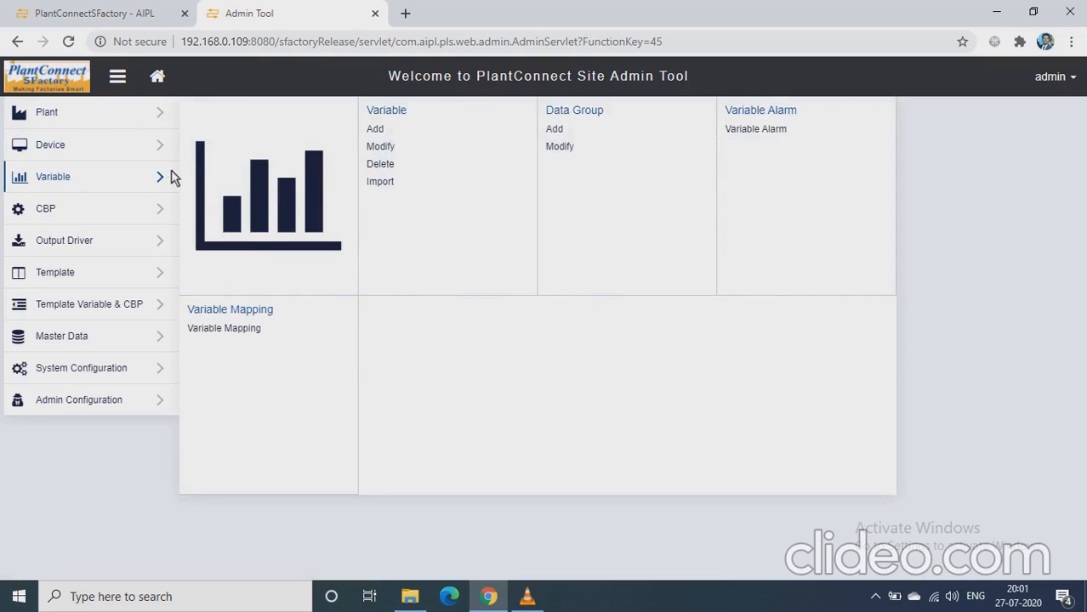
left_click(555, 130)
left_click(560, 151)
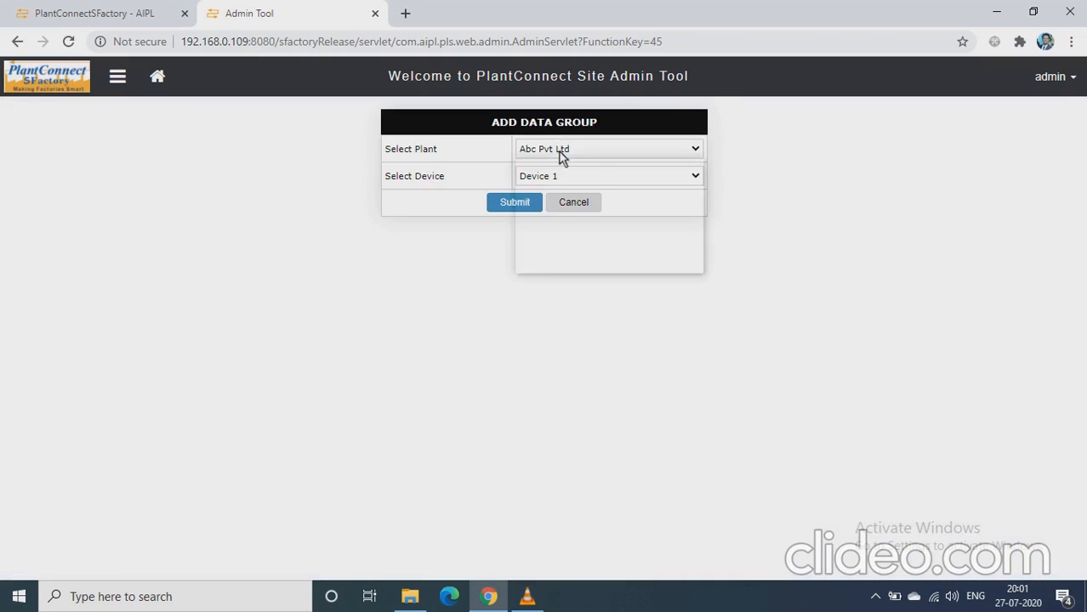
left_click(581, 184)
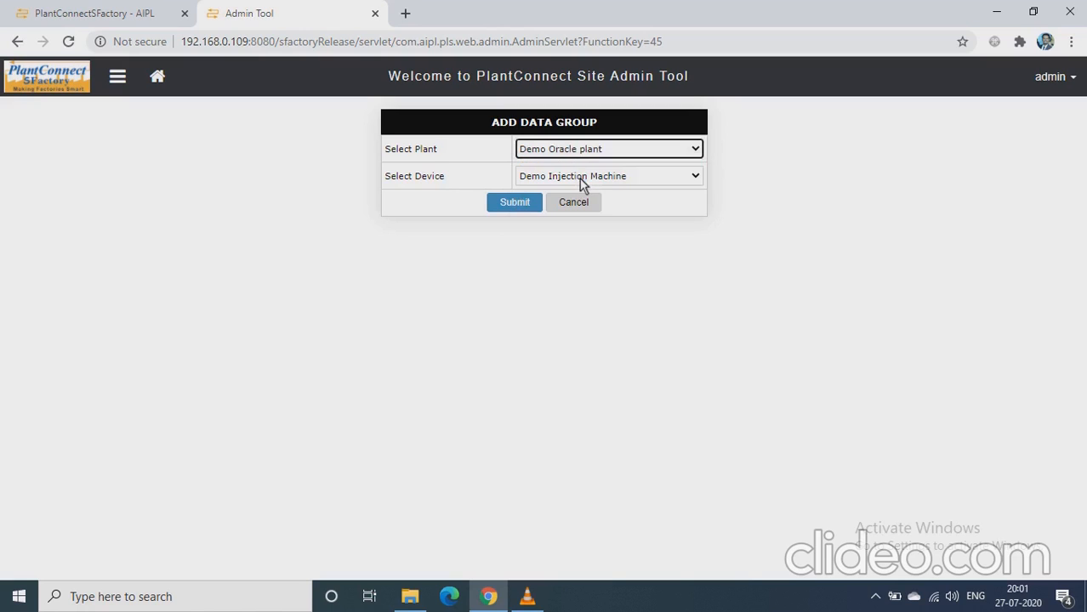
left_click(565, 178)
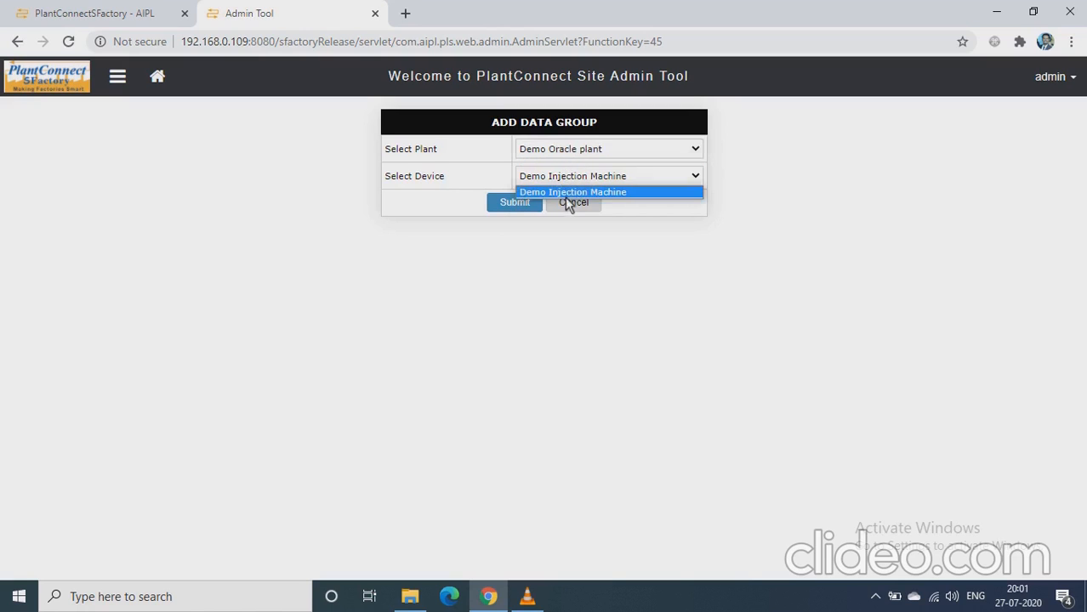
left_click(566, 198)
left_click(526, 209)
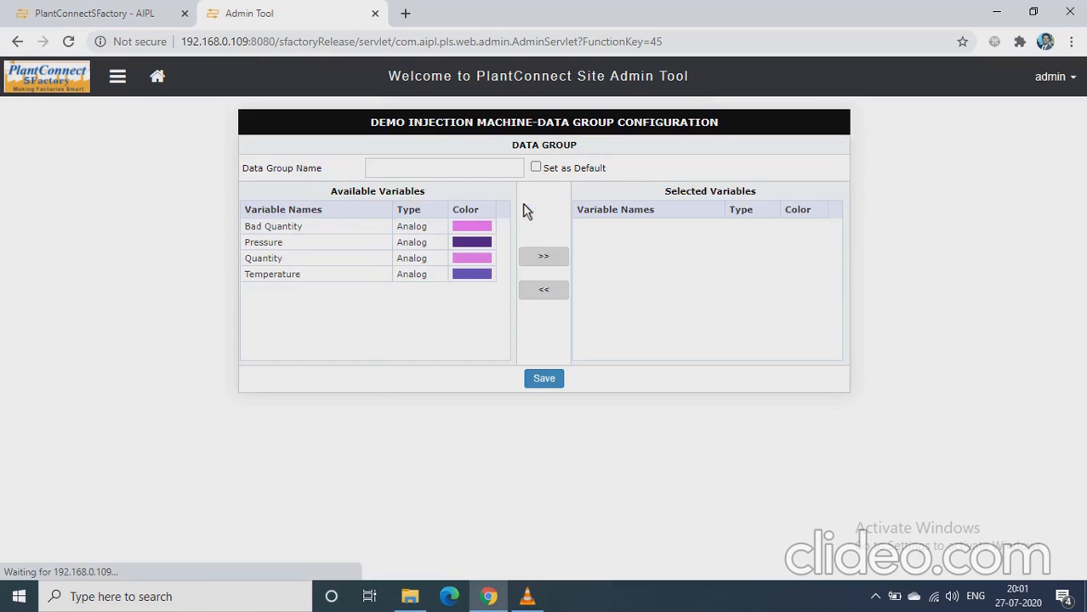
Create a data group named Sensor with the variables Pressure and Temperature, set it as default and save it.
left_click(446, 173)
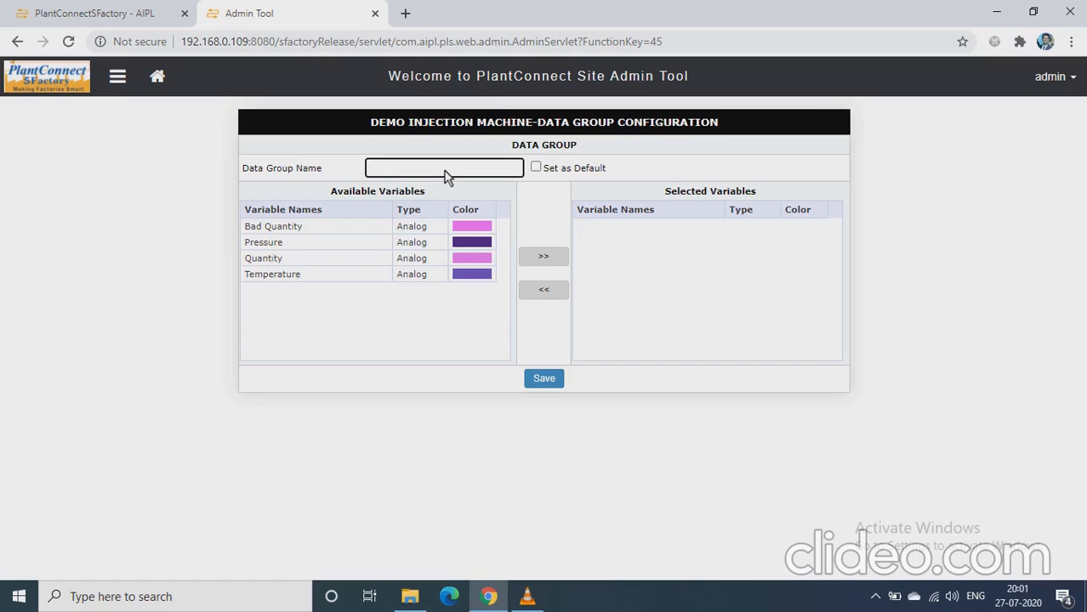
type("Sensor")
left_click(309, 242)
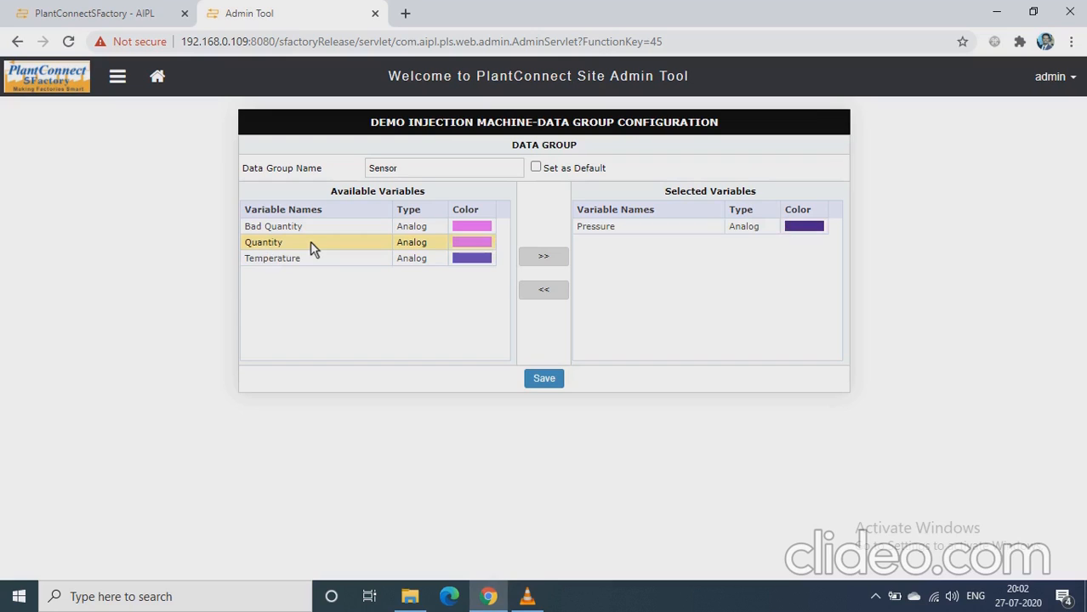
double_click(306, 264)
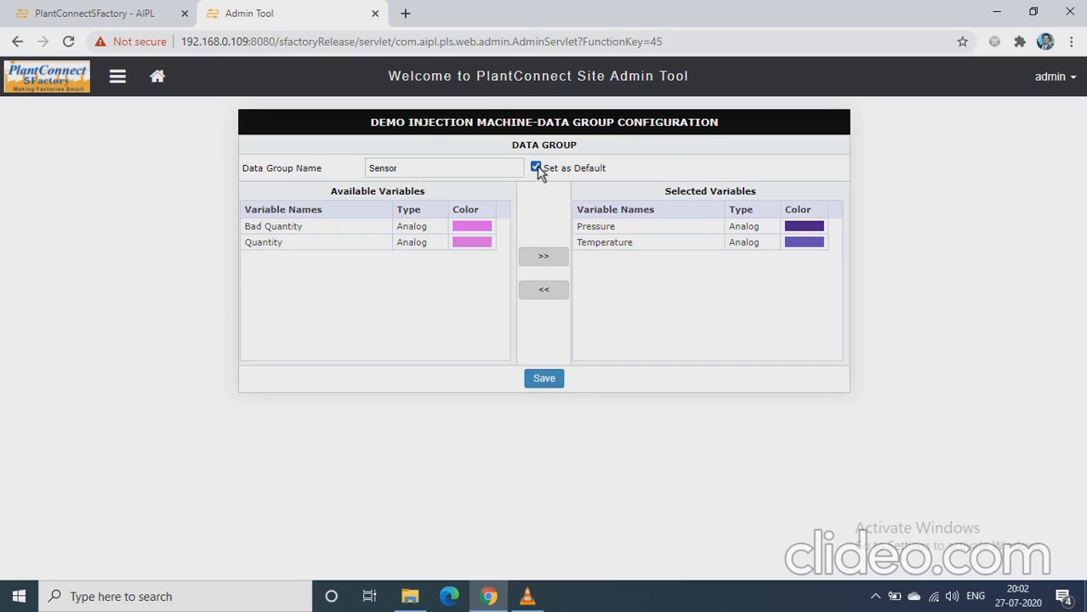
left_click(544, 379)
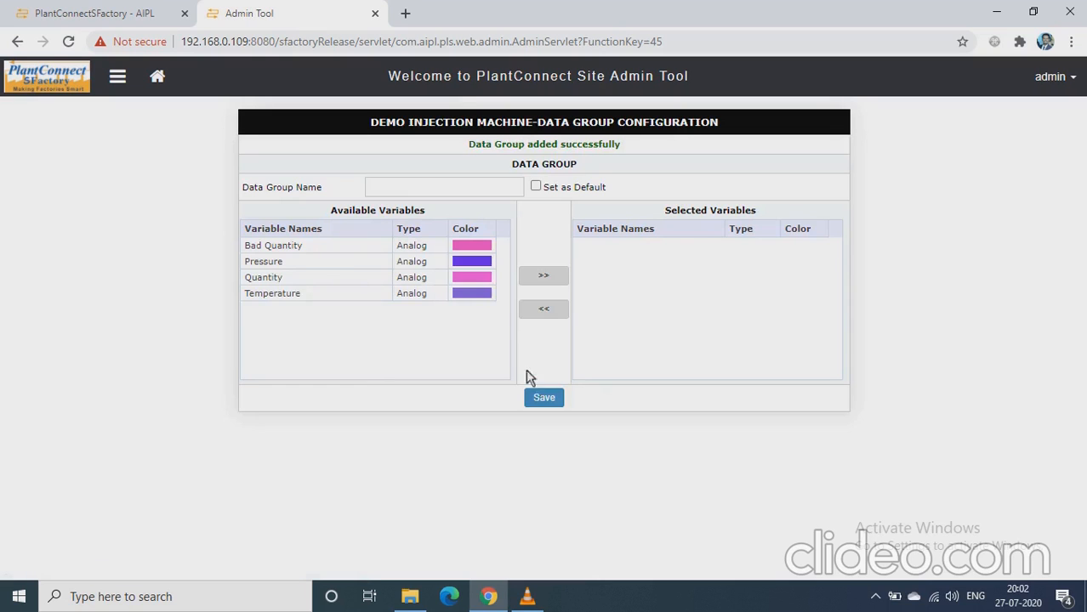
Create a second data group named OEE with the variables Quantity and Bad Quantity and save it.
left_click(422, 191)
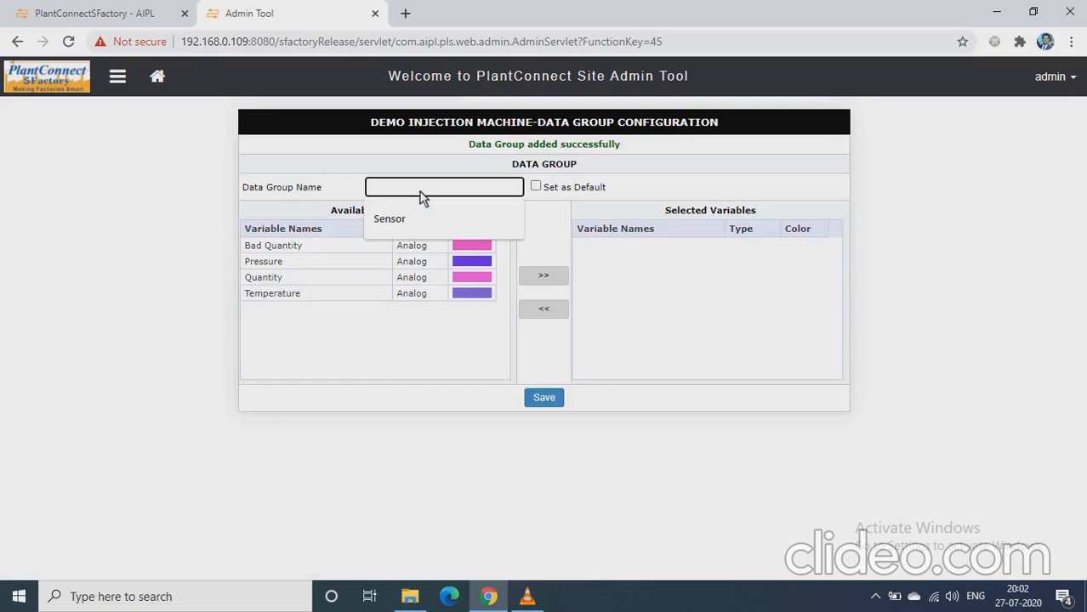
type("OEE")
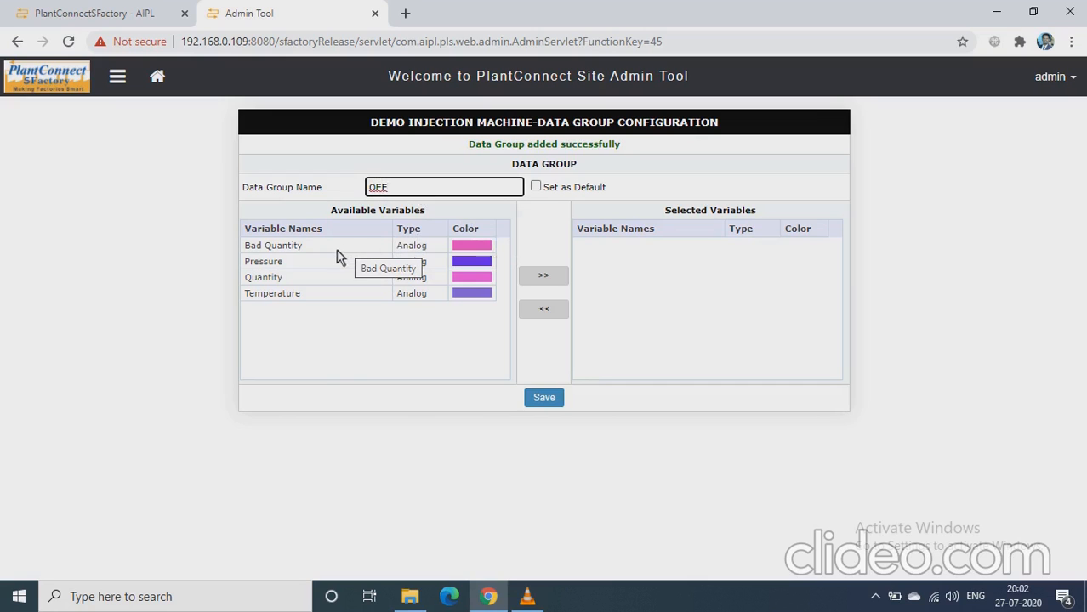
double_click(299, 279)
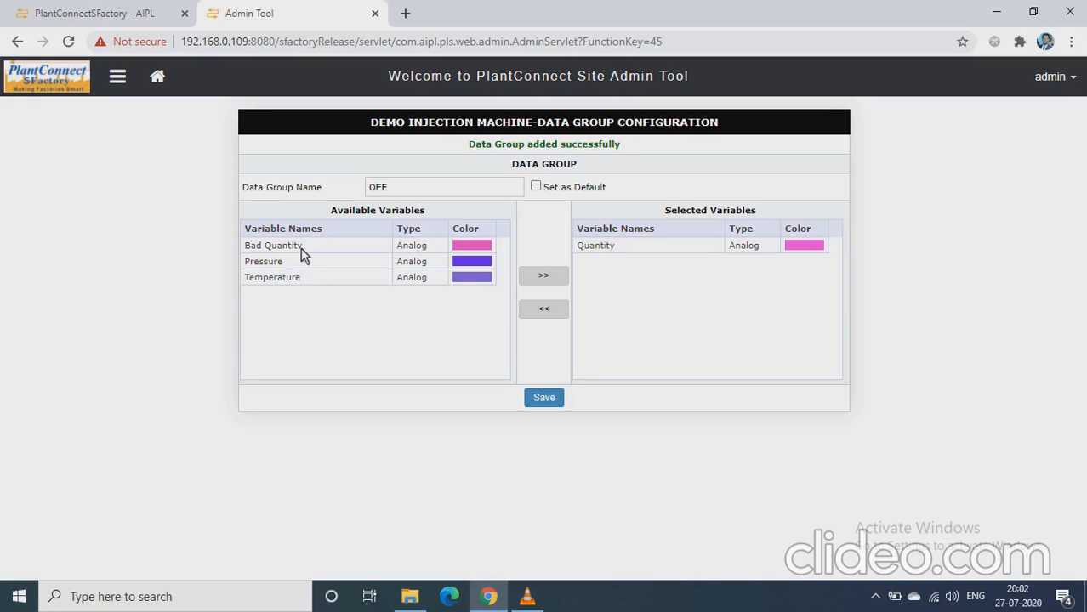
double_click(300, 254)
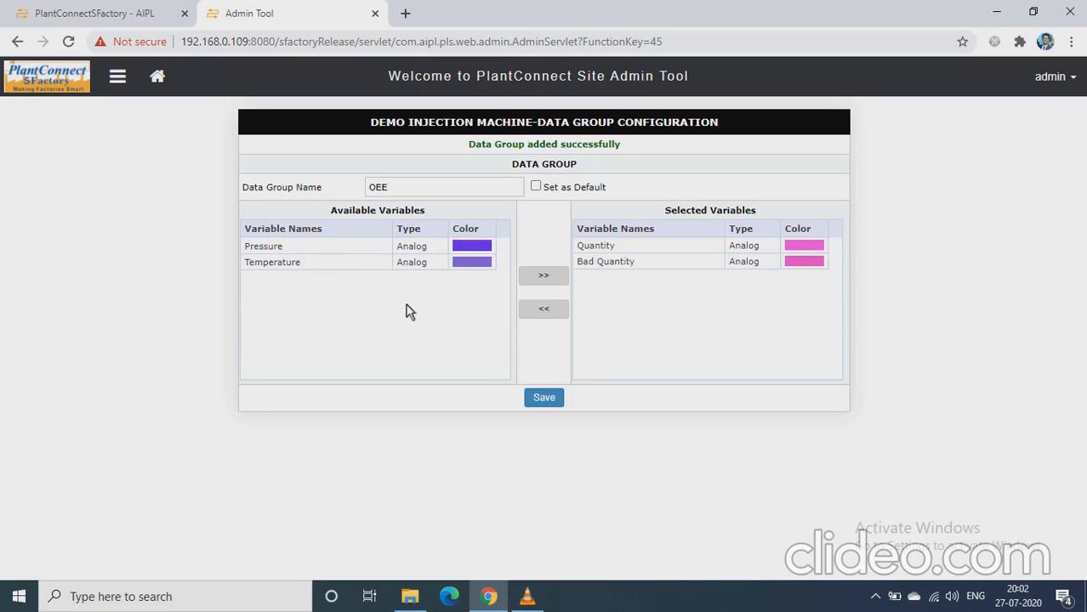
left_click(544, 400)
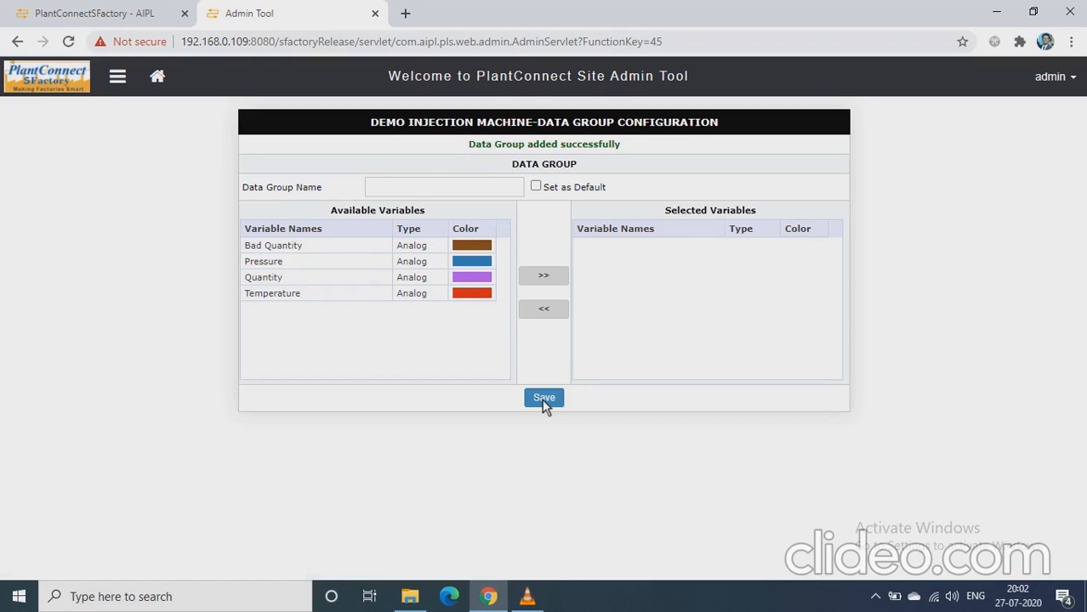
Switch to the PlantConnect SFactory dashboard page and reload it, allowing the form resubmission.
left_click(99, 20)
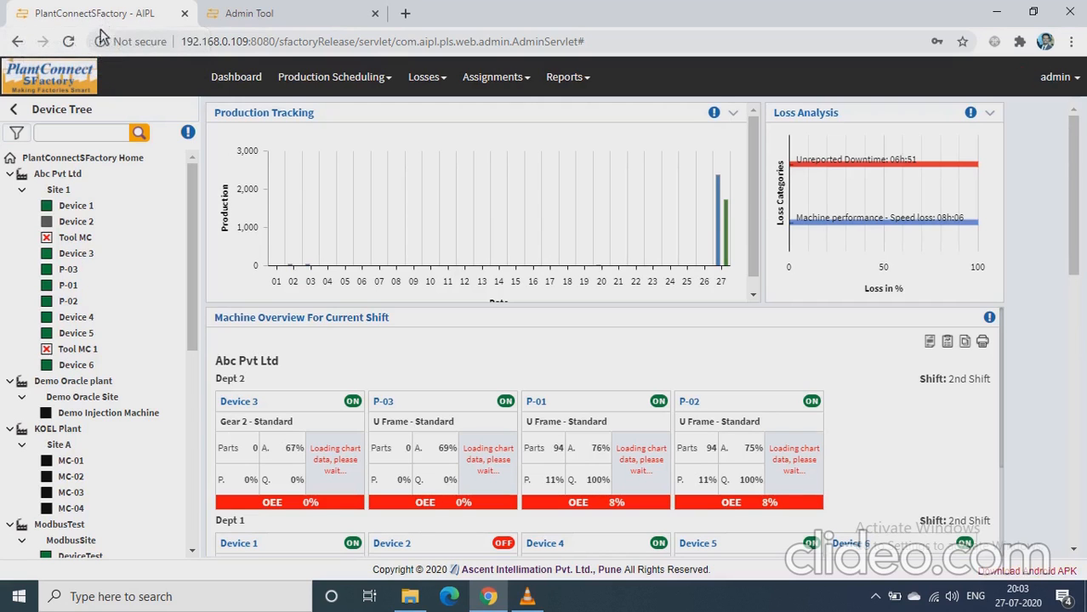
left_click(69, 41)
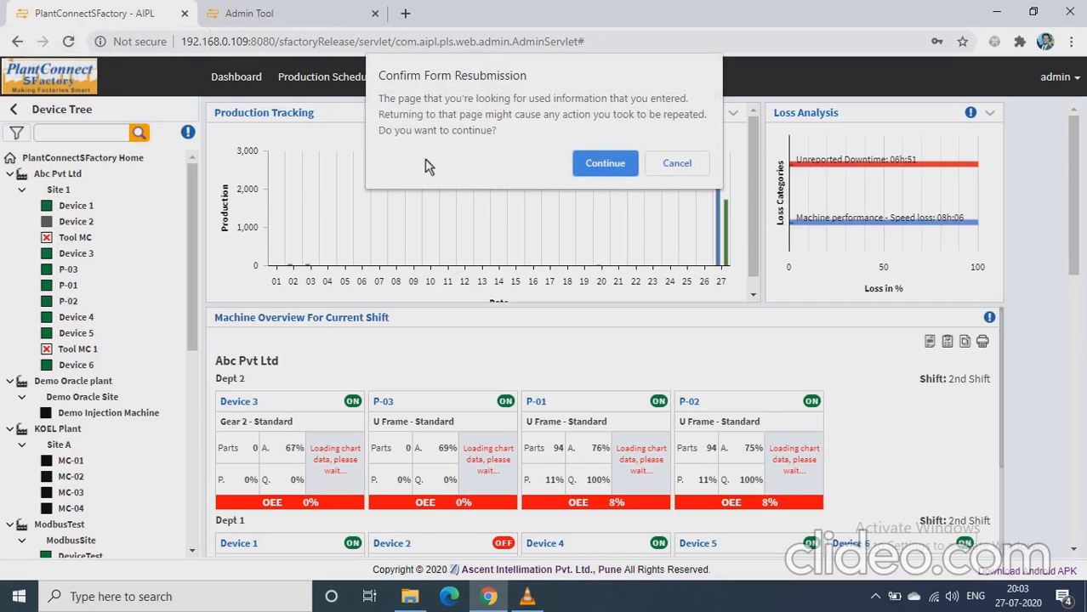
left_click(618, 164)
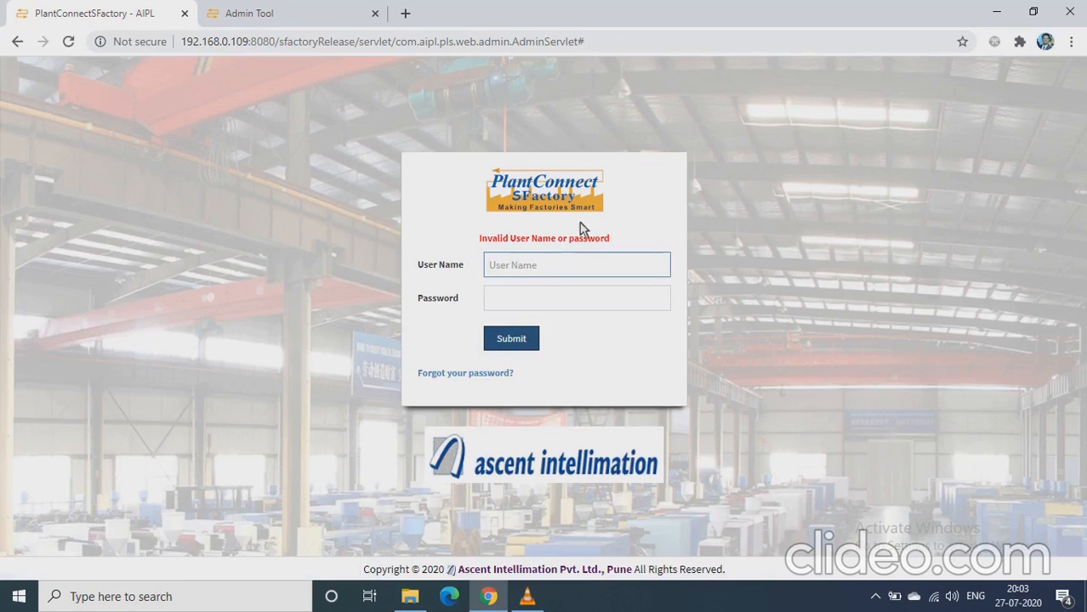
Log in as admin with the account password and dismiss the browser's password-change recommendation.
type("admin")
key("Tab")
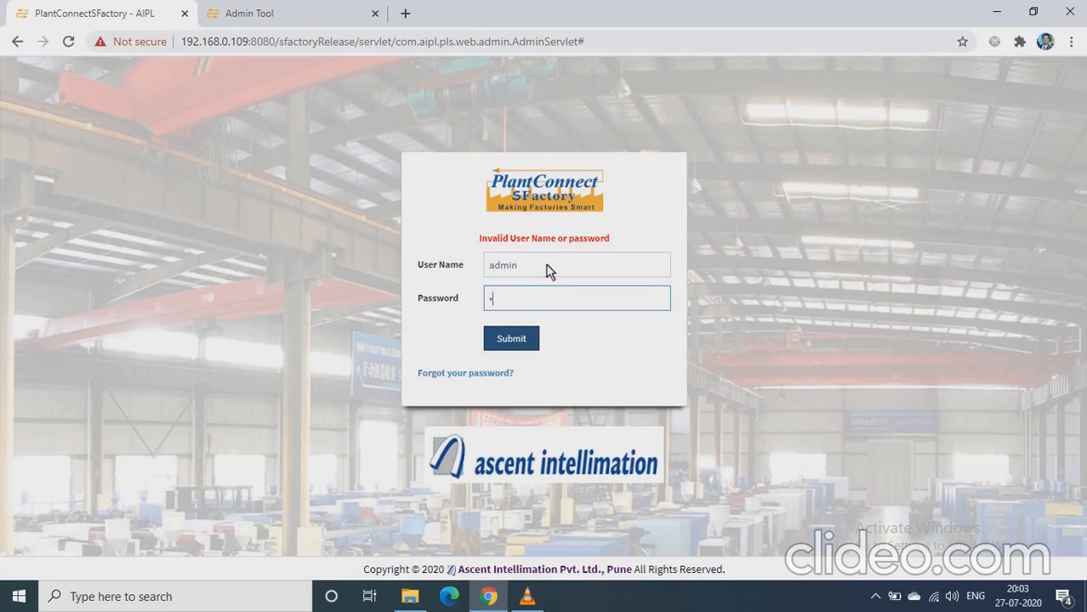
key("Return")
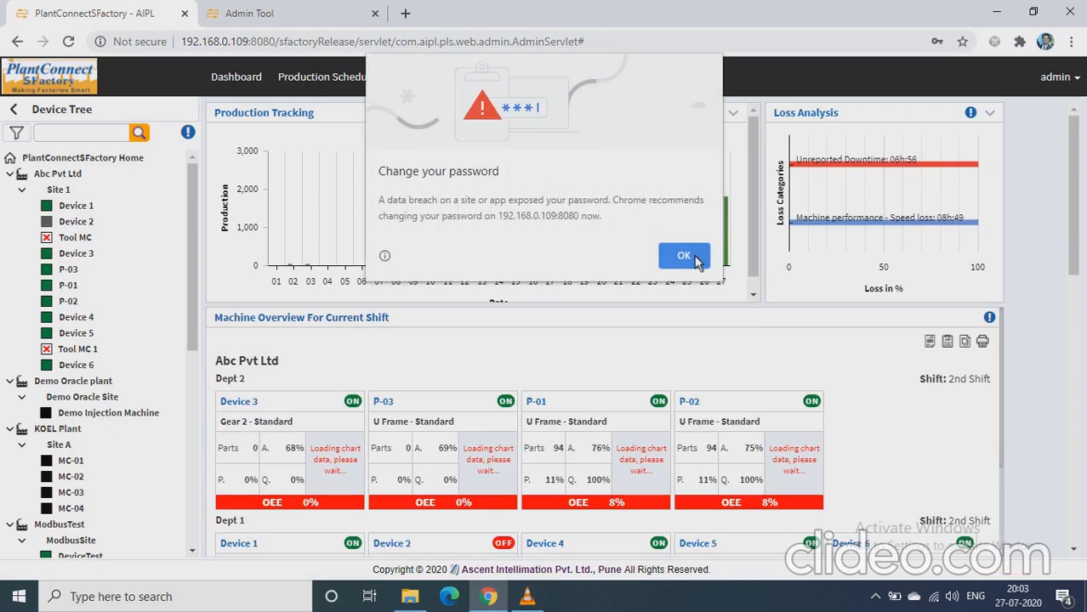
left_click(687, 257)
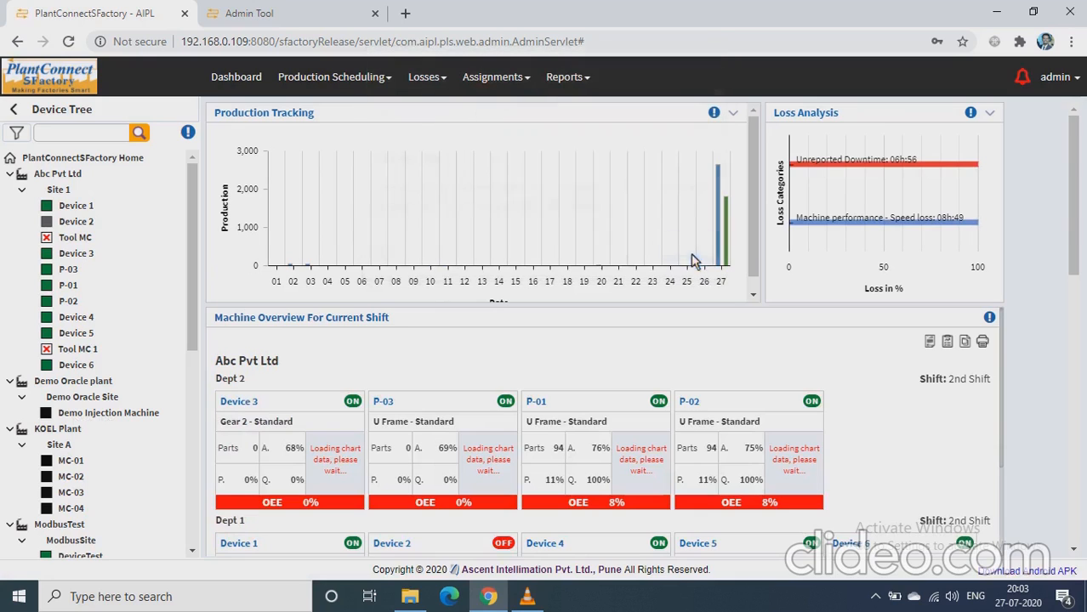
Display the current data of the Demo Injection Machine device under the Demo Oracle plant.
left_click(112, 415)
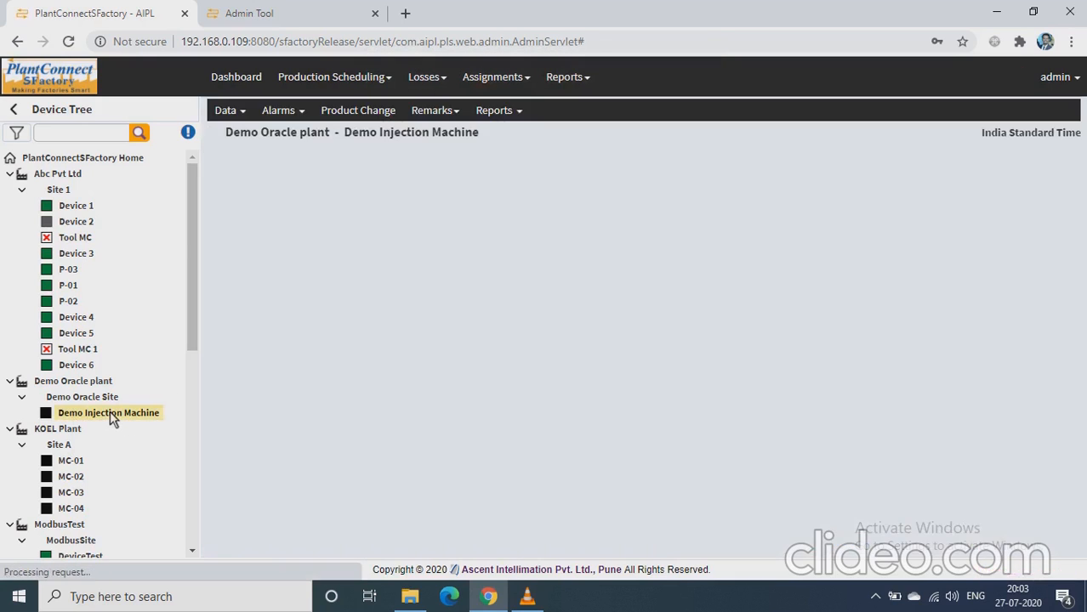
mouse_move(264, 121)
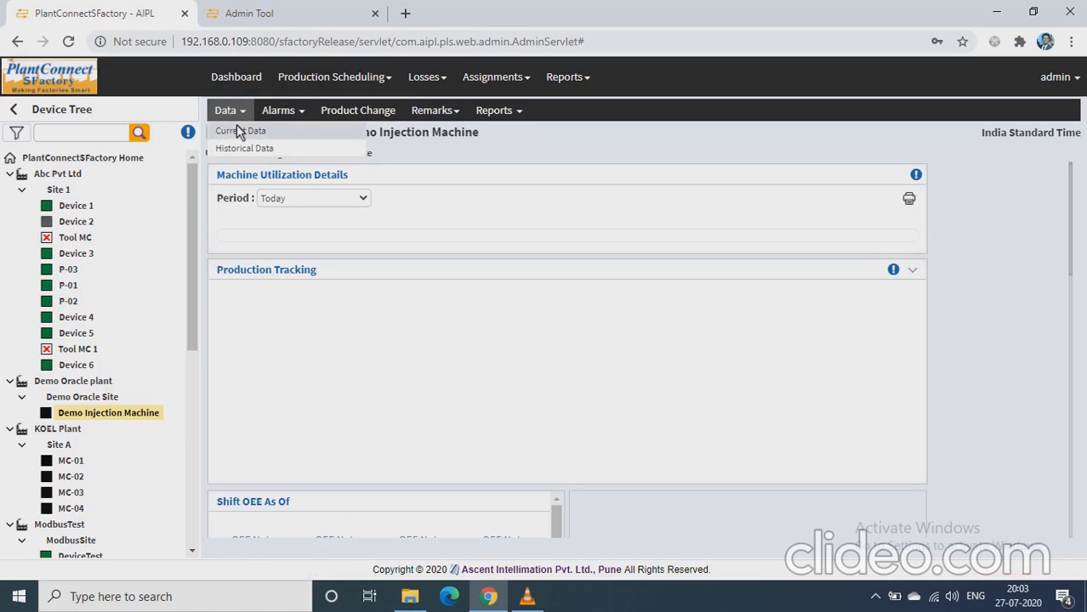
left_click(241, 133)
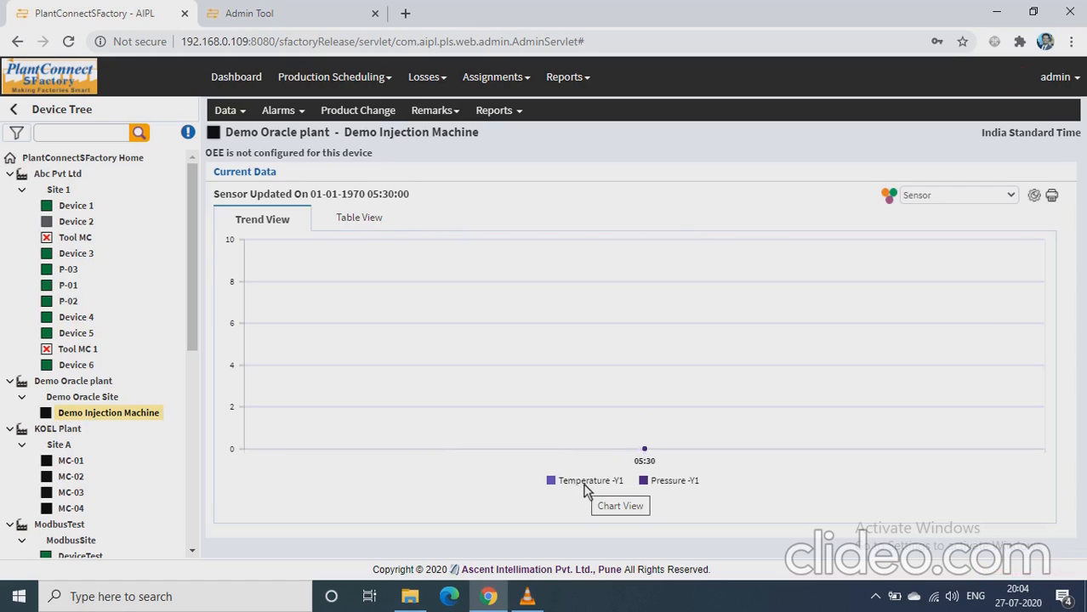
Show the Sensor group's current data as a table, then switch the displayed data group to OEE.
left_click(361, 221)
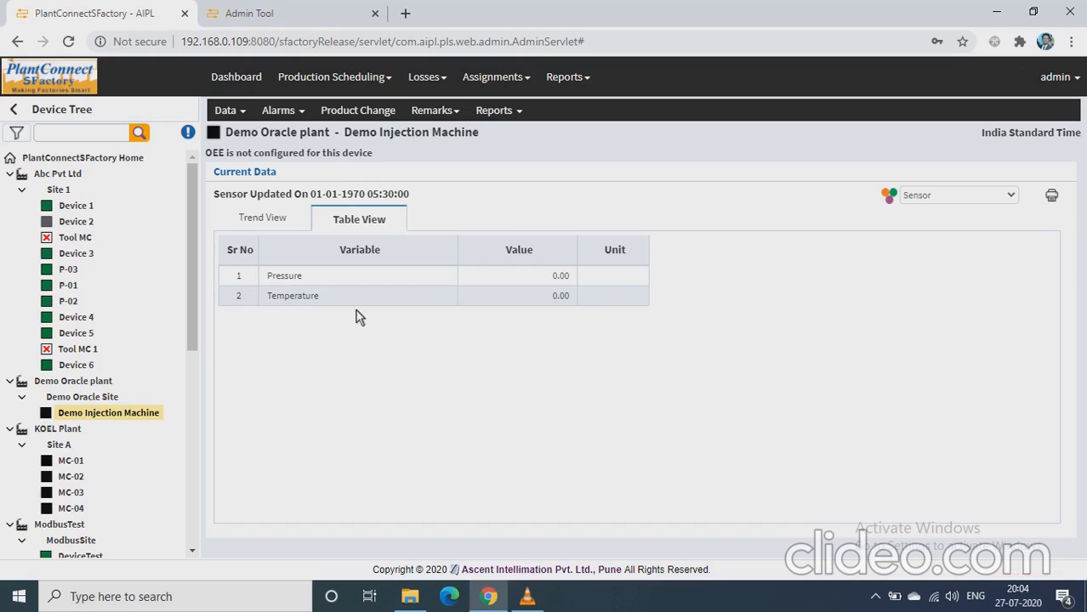
left_click(950, 199)
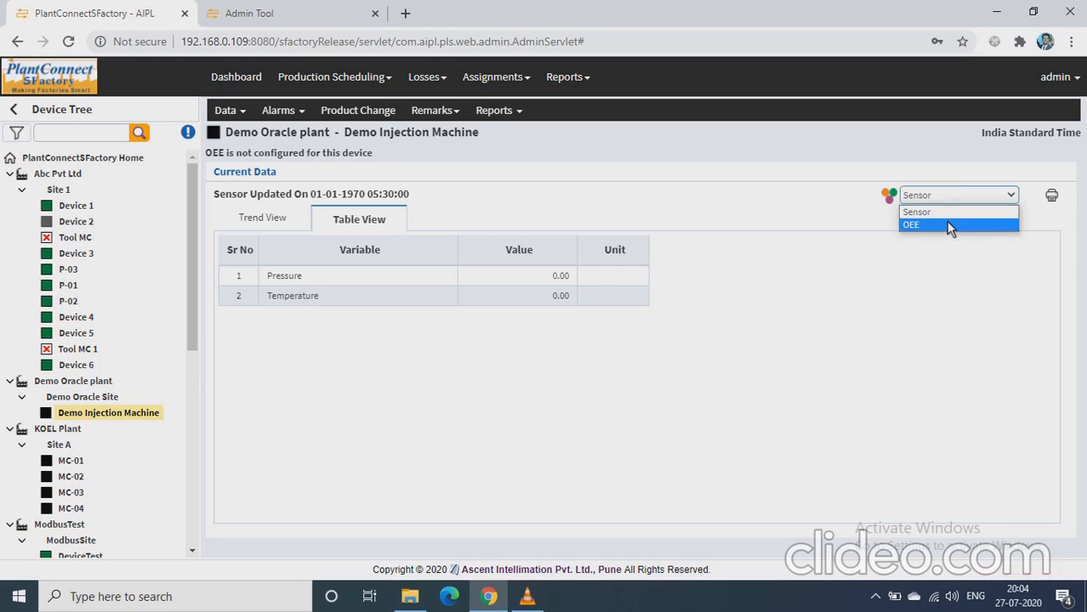
left_click(949, 226)
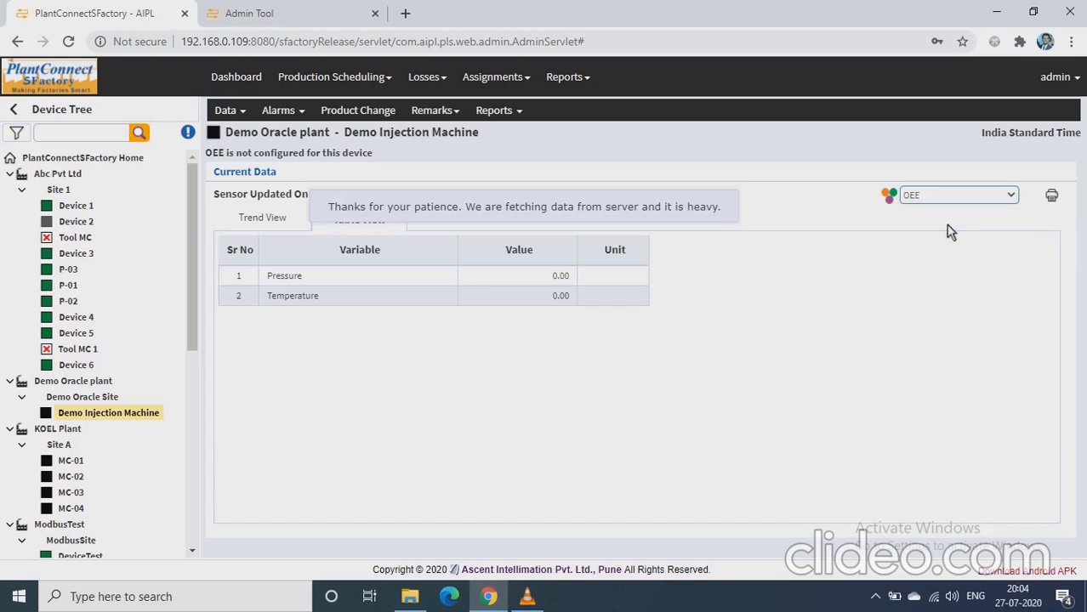